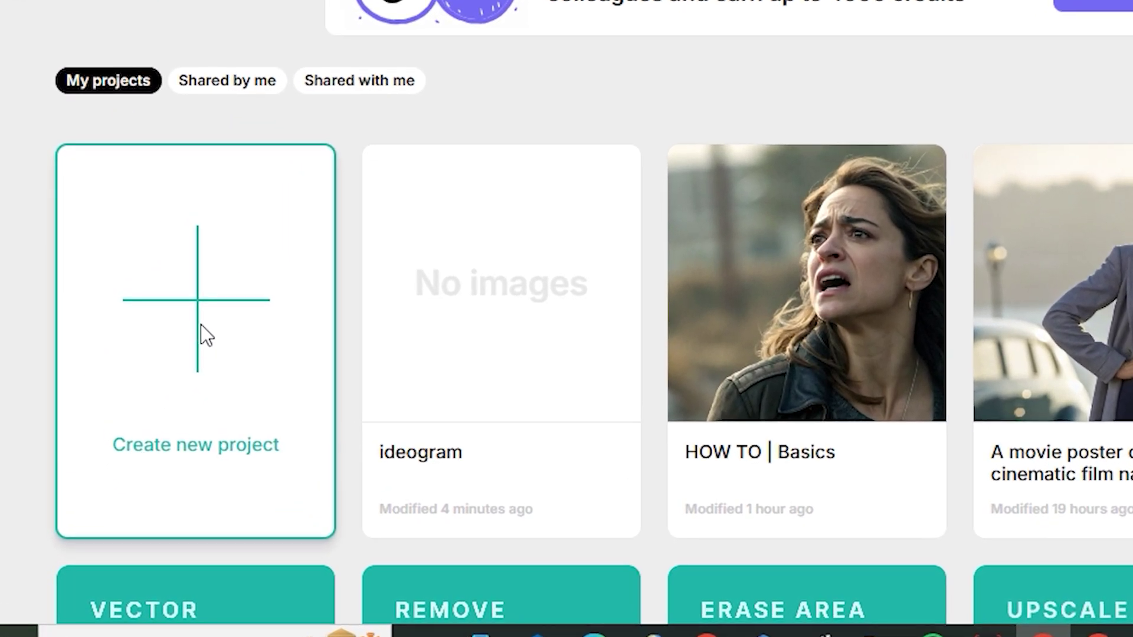
- Create a new Recraft project and place a 1024×1024 image frame on its canvas
{"action": "left_click", "coordinate": [201, 325]}
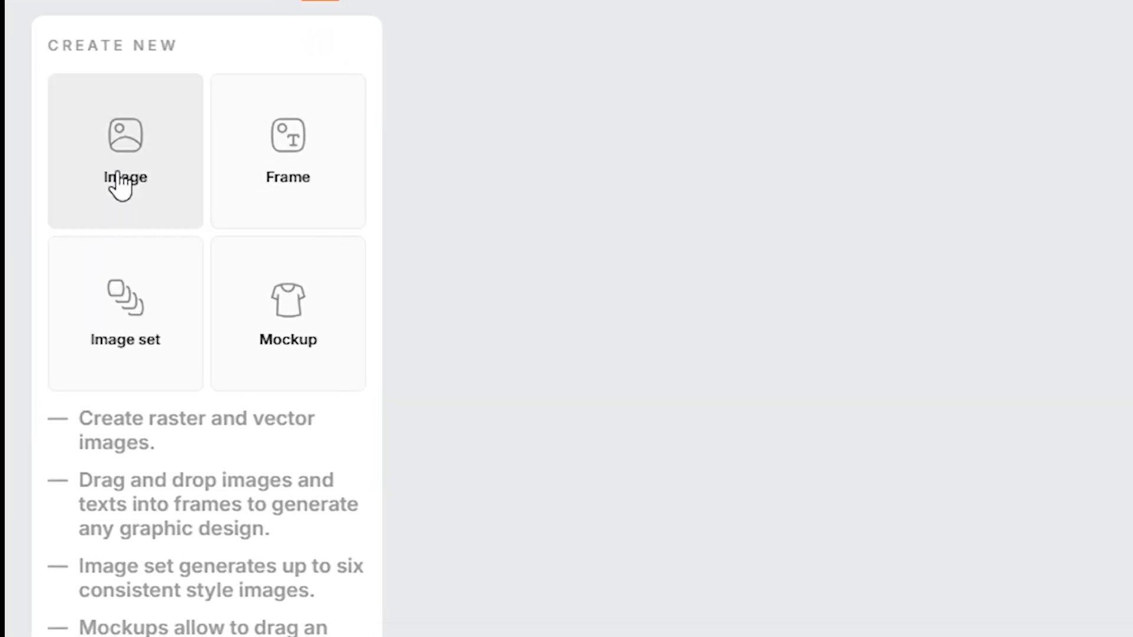
{"action": "left_click", "coordinate": [129, 180]}
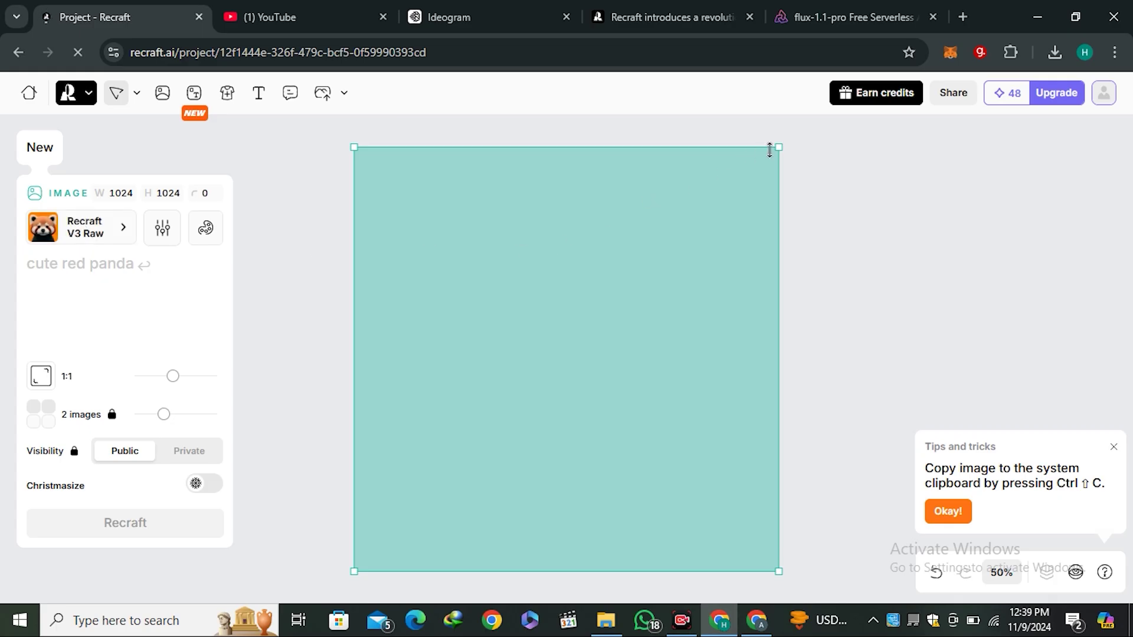
- Resize the image frame to 976×976 and bring up the image style gallery
{"action": "left_click_drag", "start_coordinate": [780, 147], "coordinate": [759, 233]}
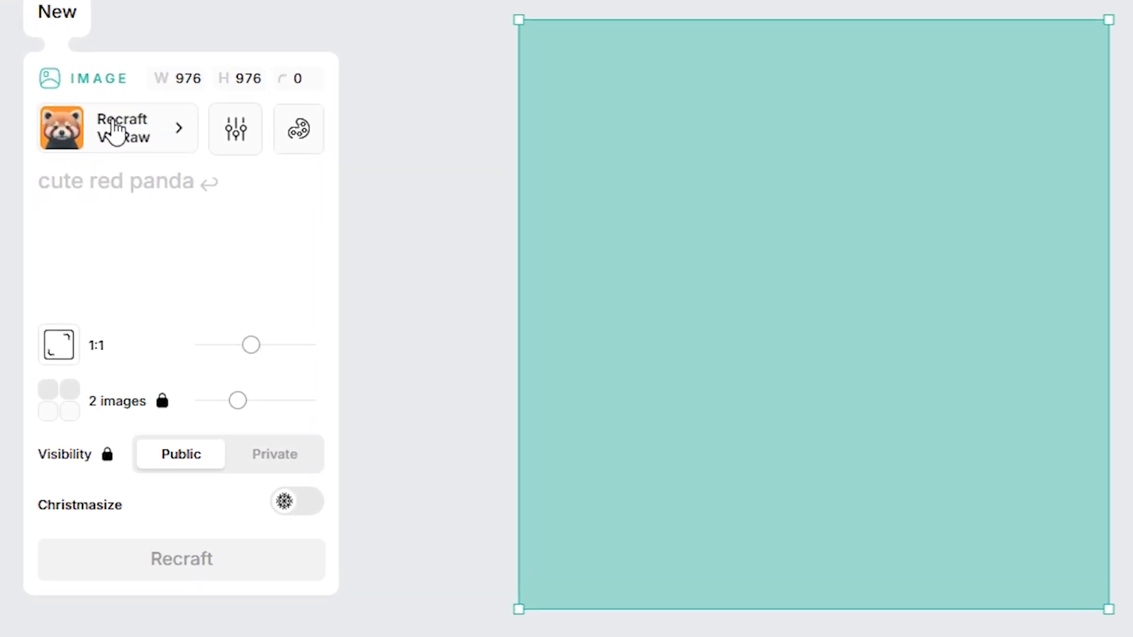
{"action": "left_click", "coordinate": [117, 131]}
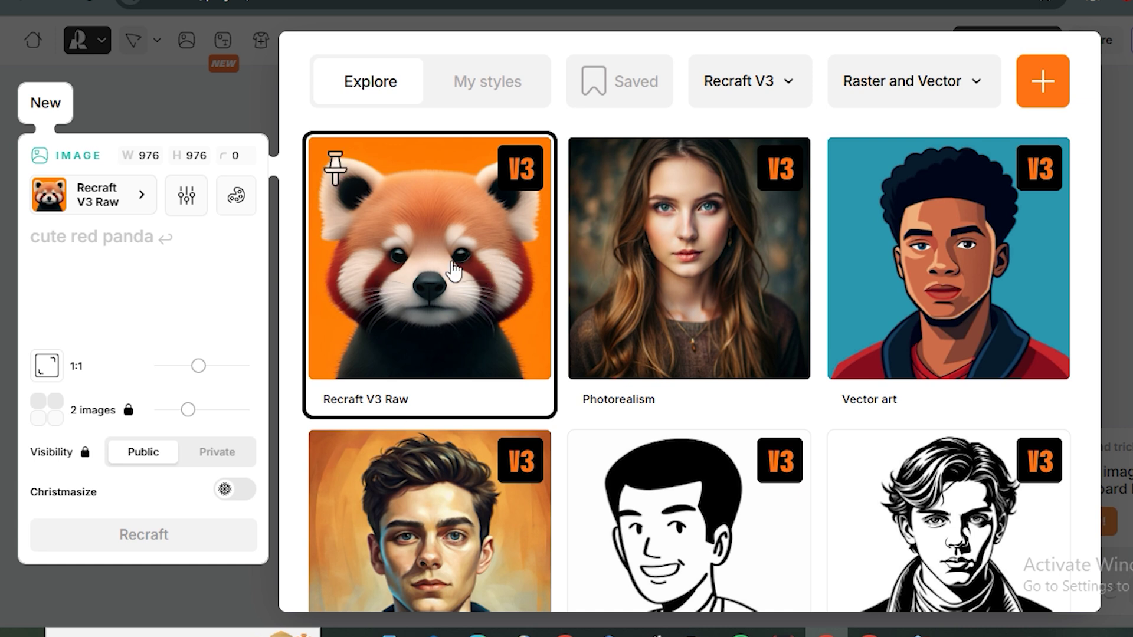
- Browse the style gallery, then open the Recraft V3 Raw style's details panel
{"action": "mouse_move", "coordinate": [639, 225]}
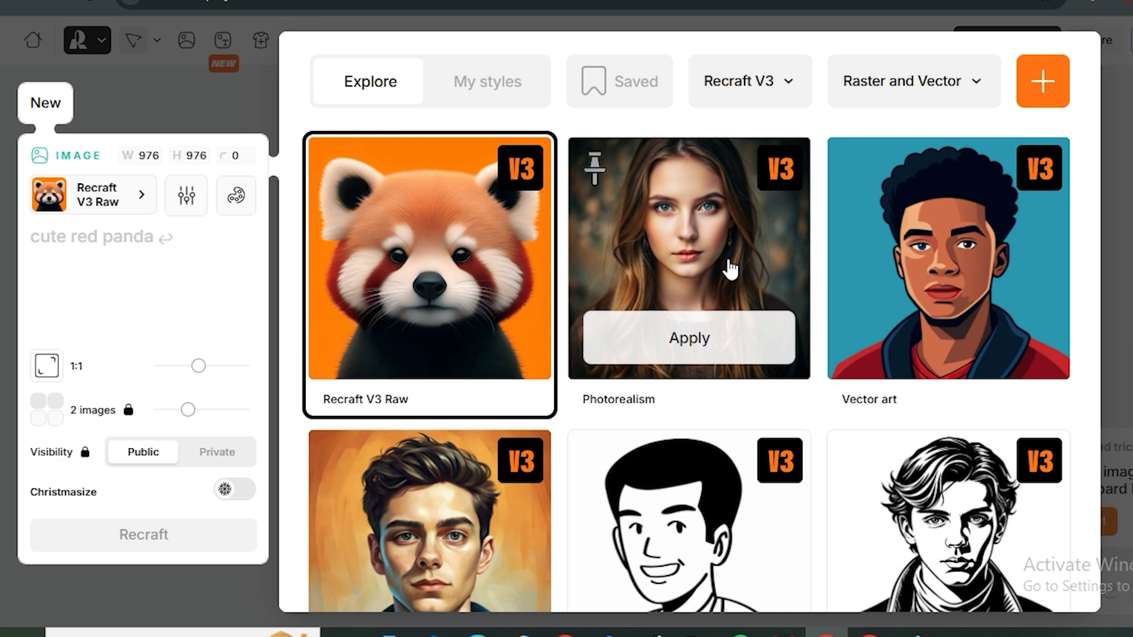
{"action": "scroll", "coordinate": [943, 278], "scroll_direction": "down", "scroll_amount": 3}
{"action": "mouse_move", "coordinate": [494, 403]}
{"action": "scroll", "coordinate": [494, 403], "scroll_direction": "down", "scroll_amount": 6}
{"action": "mouse_move", "coordinate": [975, 348]}
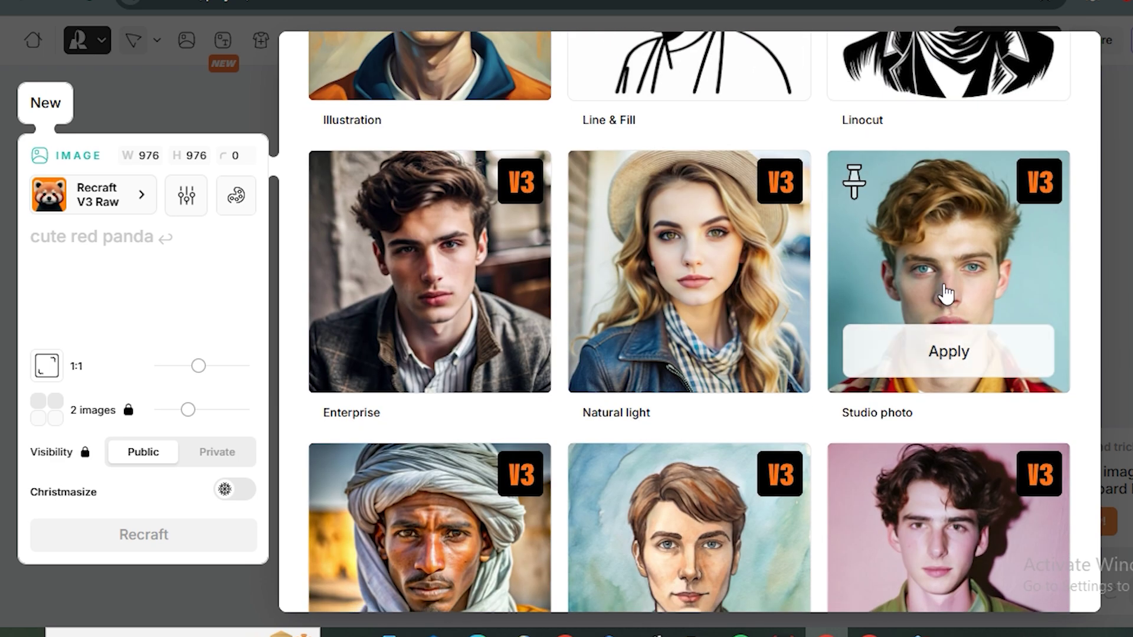
{"action": "scroll", "coordinate": [652, 295], "scroll_direction": "down", "scroll_amount": 2}
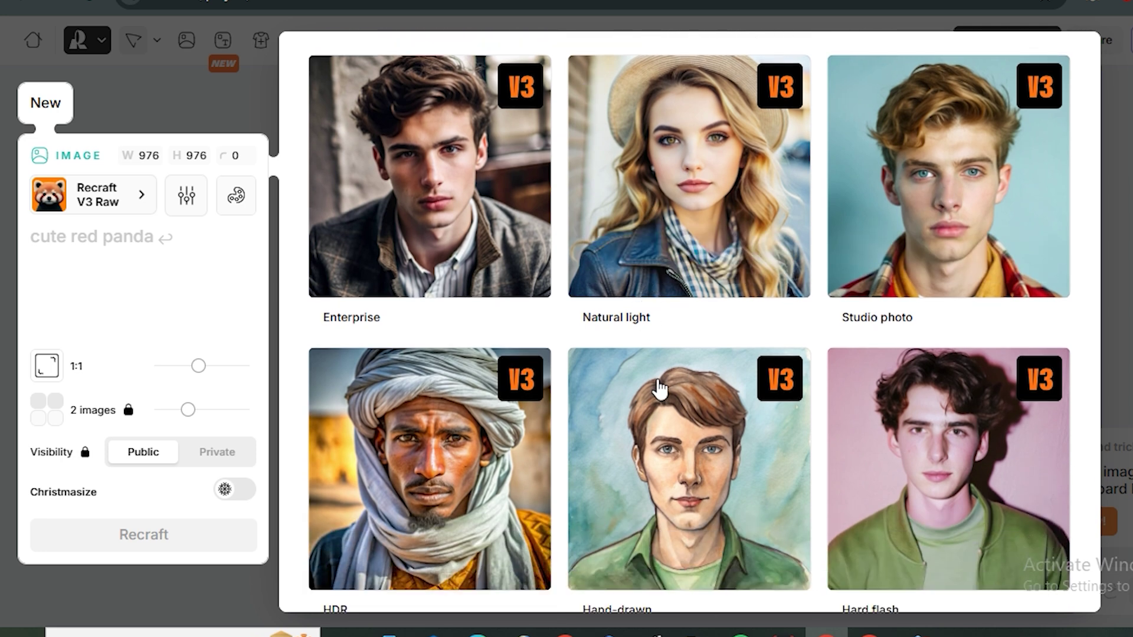
{"action": "mouse_move", "coordinate": [656, 446]}
{"action": "scroll", "coordinate": [656, 446], "scroll_direction": "down", "scroll_amount": 3}
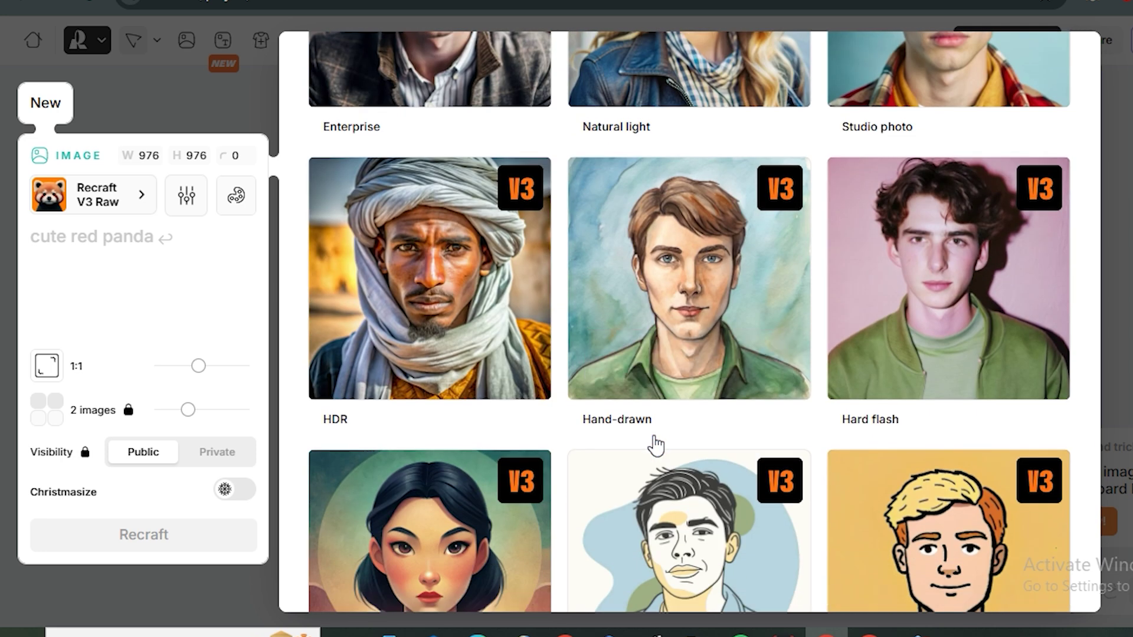
{"action": "scroll", "coordinate": [637, 440], "scroll_direction": "up", "scroll_amount": 1}
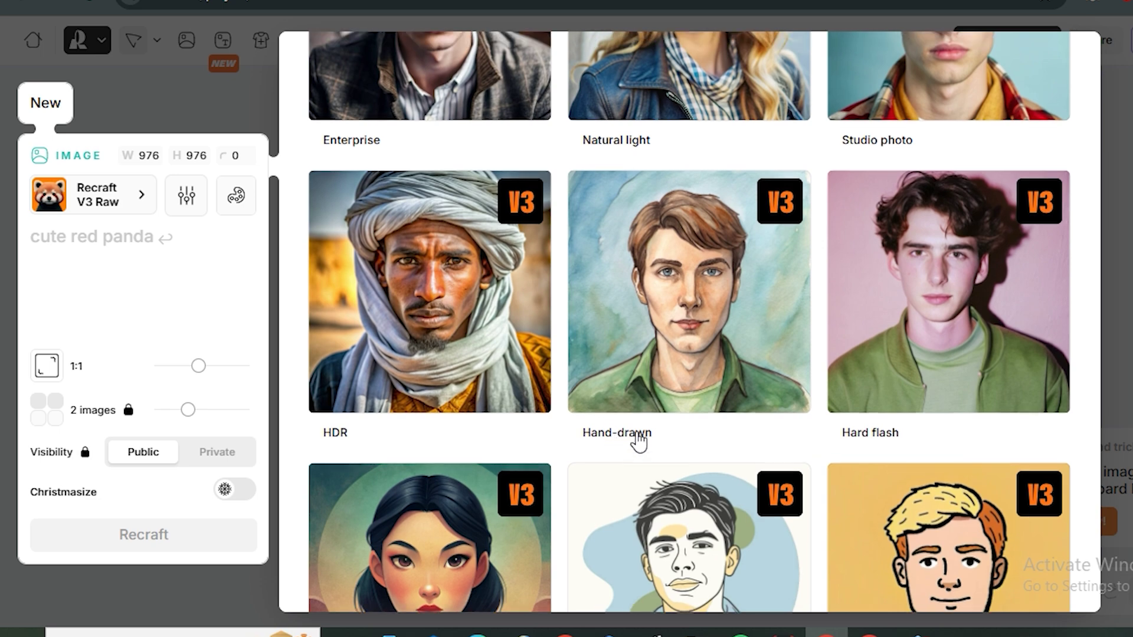
{"action": "scroll", "coordinate": [637, 440], "scroll_direction": "up", "scroll_amount": 5}
{"action": "mouse_move", "coordinate": [367, 354]}
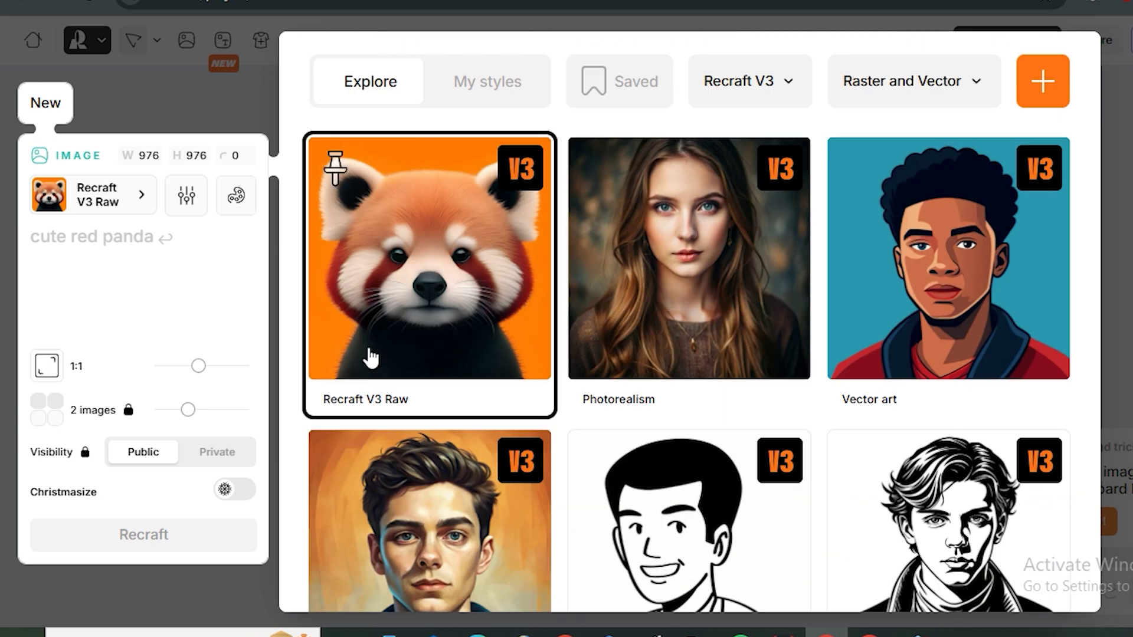
{"action": "left_click", "coordinate": [420, 335]}
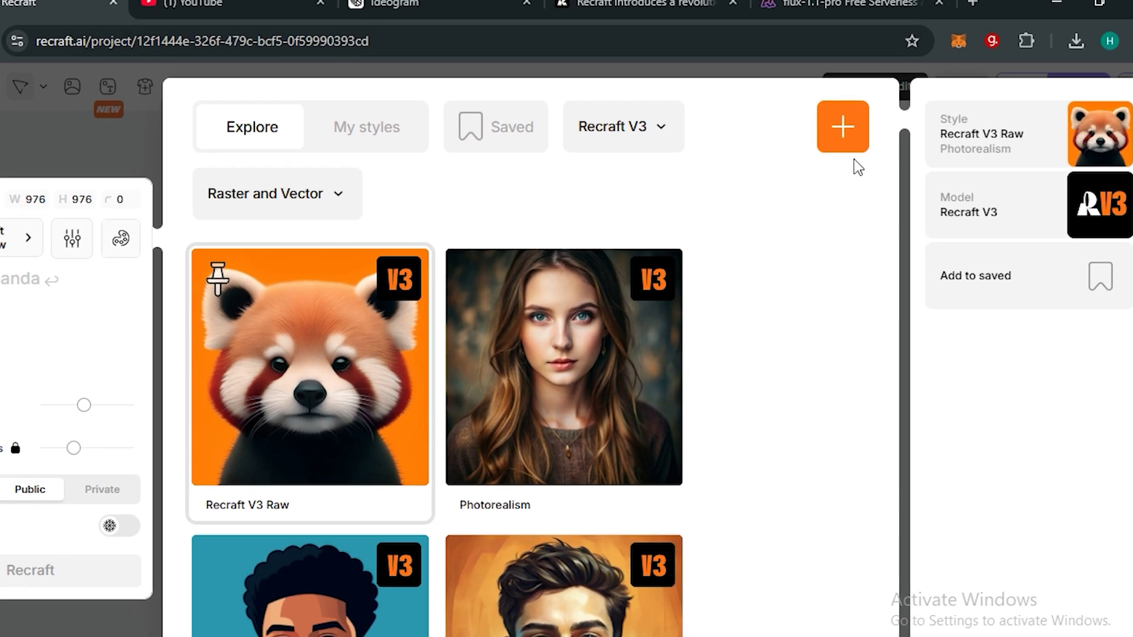
- Start a custom style, then seek the Recraft tutorial video forward to the tomato scene at 2:17
{"action": "left_click", "coordinate": [843, 134]}
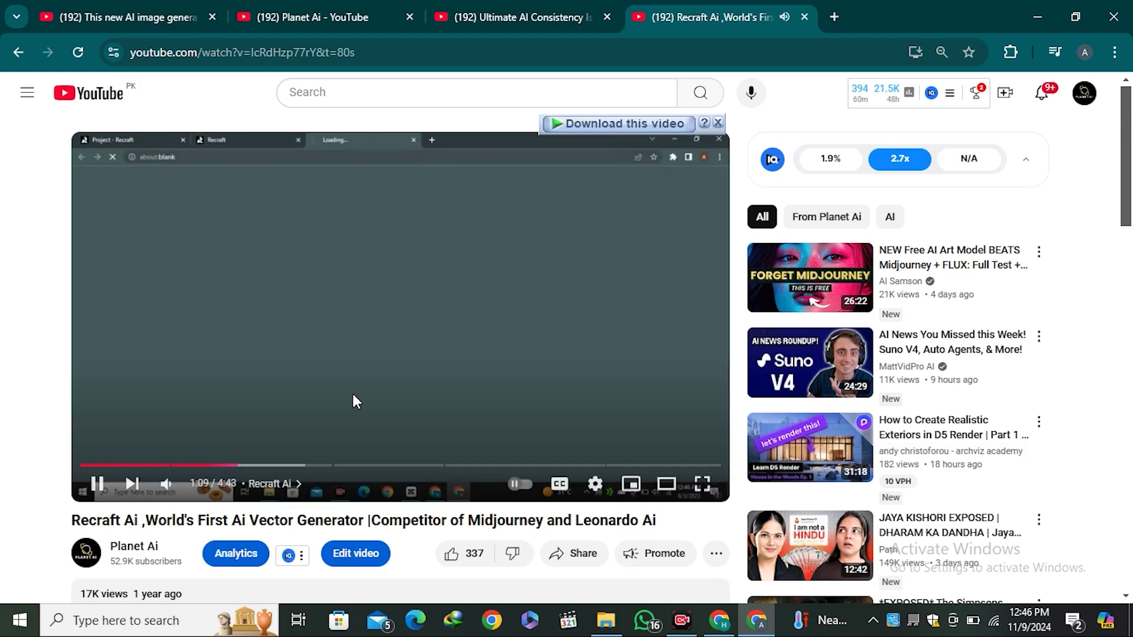
{"action": "left_click", "coordinate": [277, 466]}
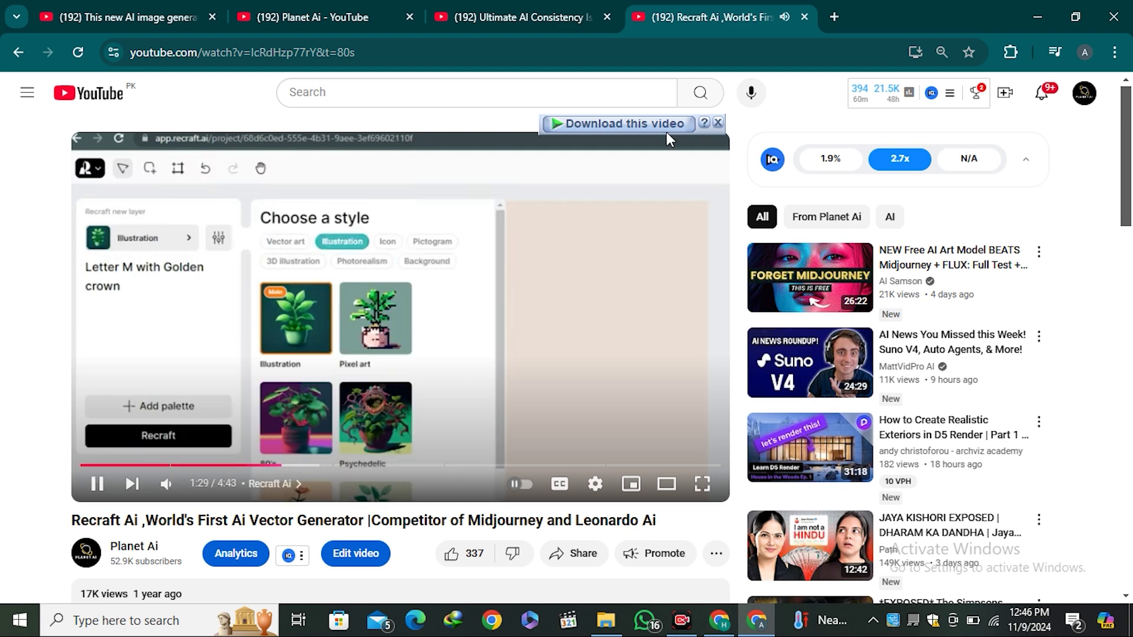
{"action": "left_click", "coordinate": [718, 124]}
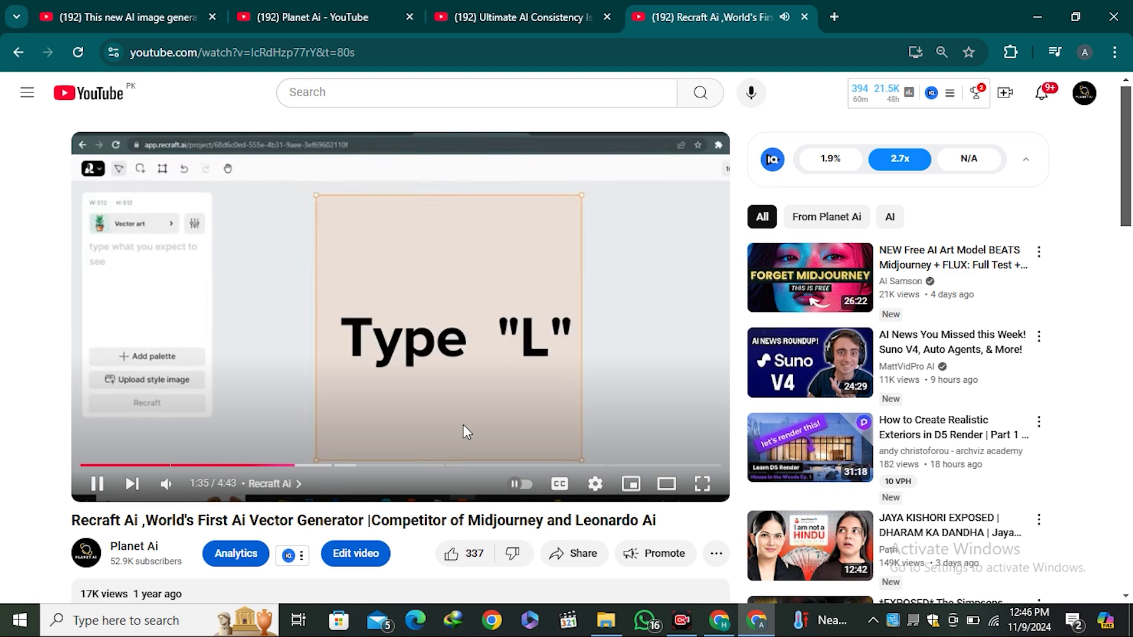
{"action": "left_click", "coordinate": [315, 465]}
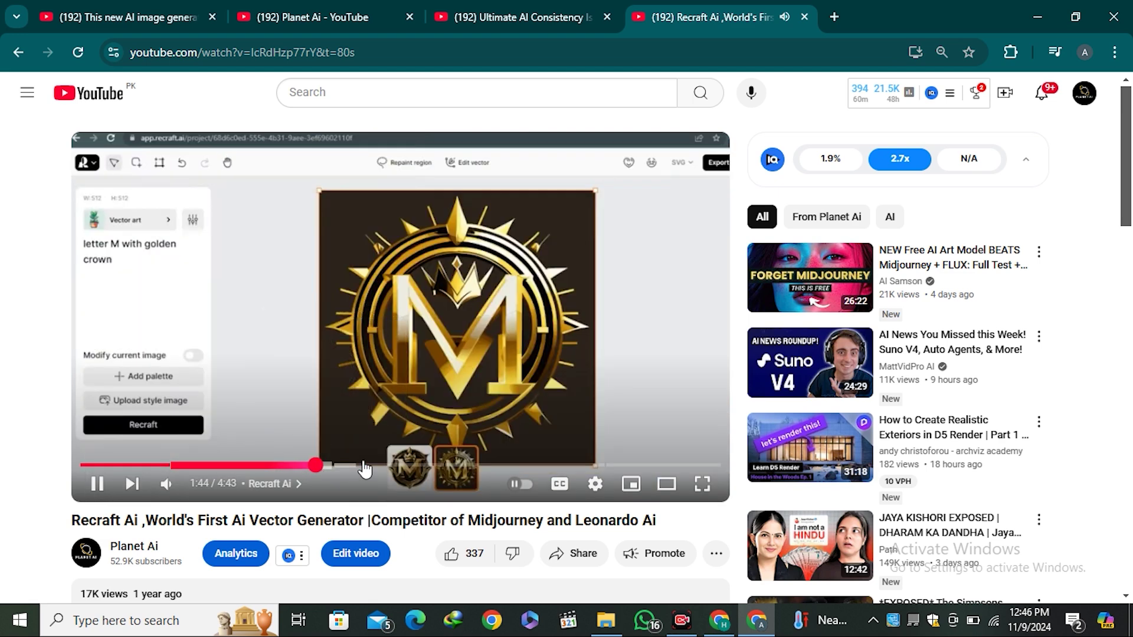
{"action": "left_click", "coordinate": [342, 466]}
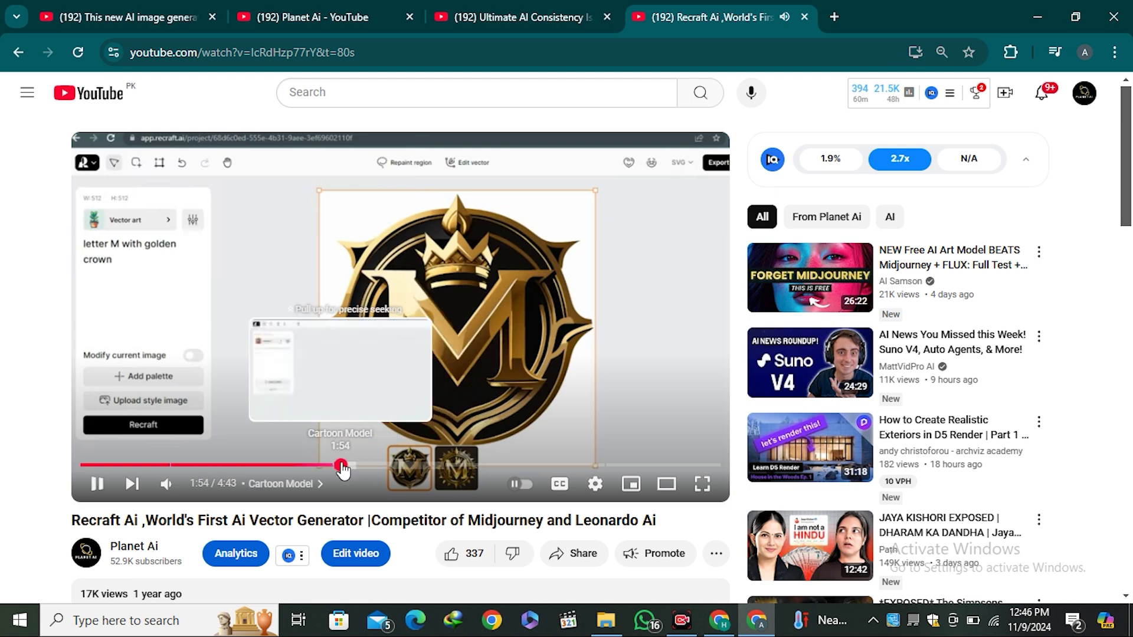
{"action": "left_click", "coordinate": [393, 470]}
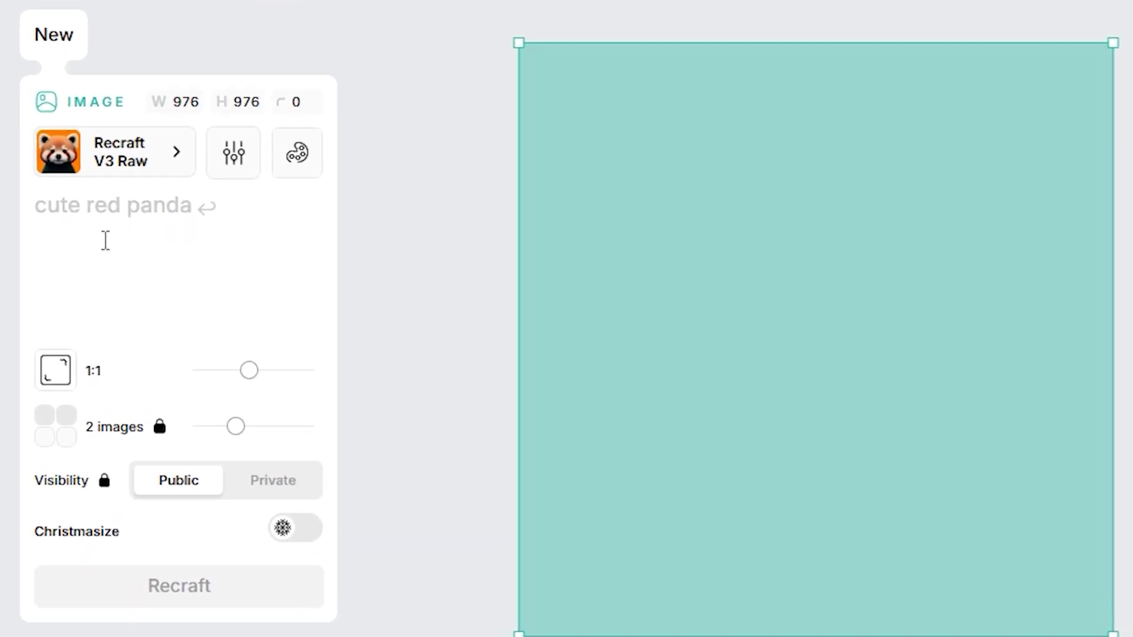
- Generate 16:9 images from the prompt 'A cinematic still of a woman with expressive face'
{"action": "type", "text": "A cinematic still of a w"}
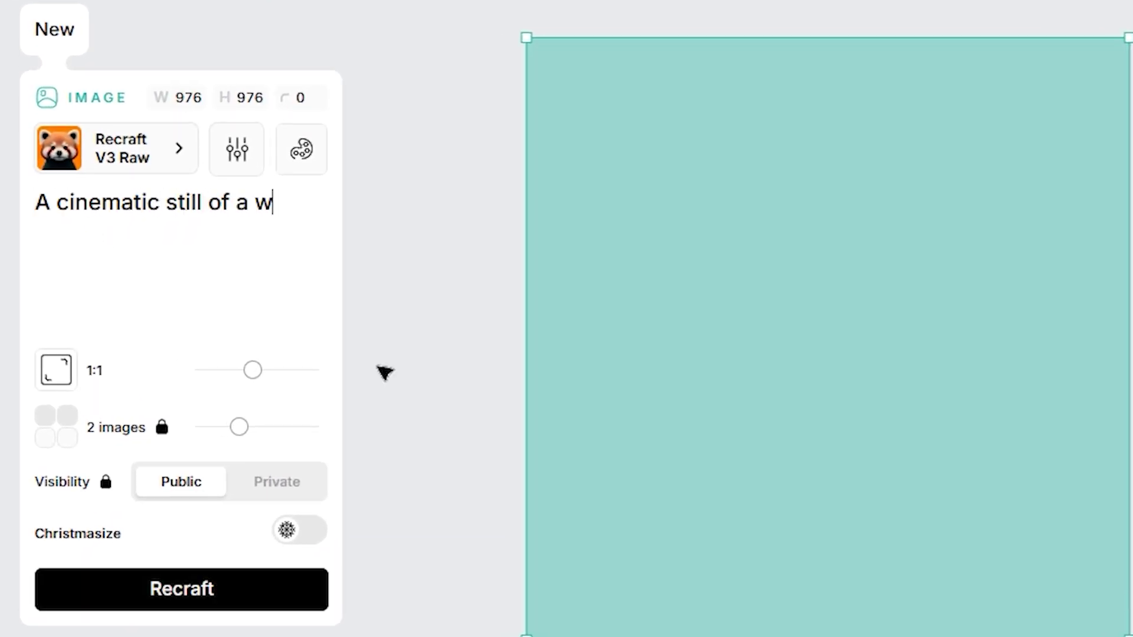
{"action": "type", "text": "oman with expressive face ."}
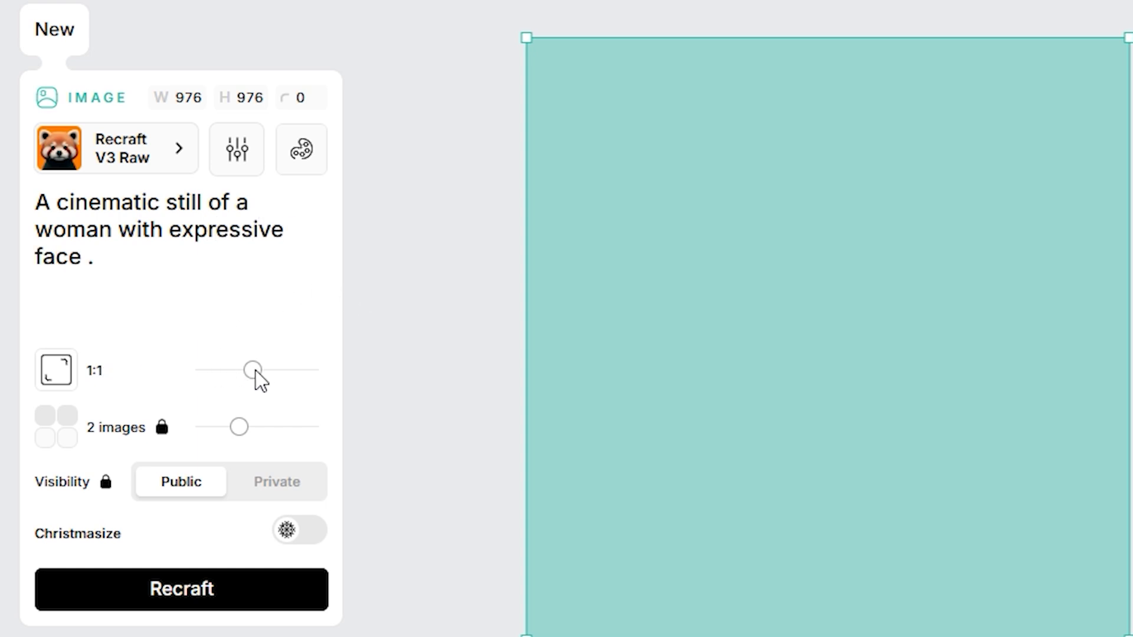
{"action": "left_click_drag", "start_coordinate": [256, 370], "coordinate": [216, 374]}
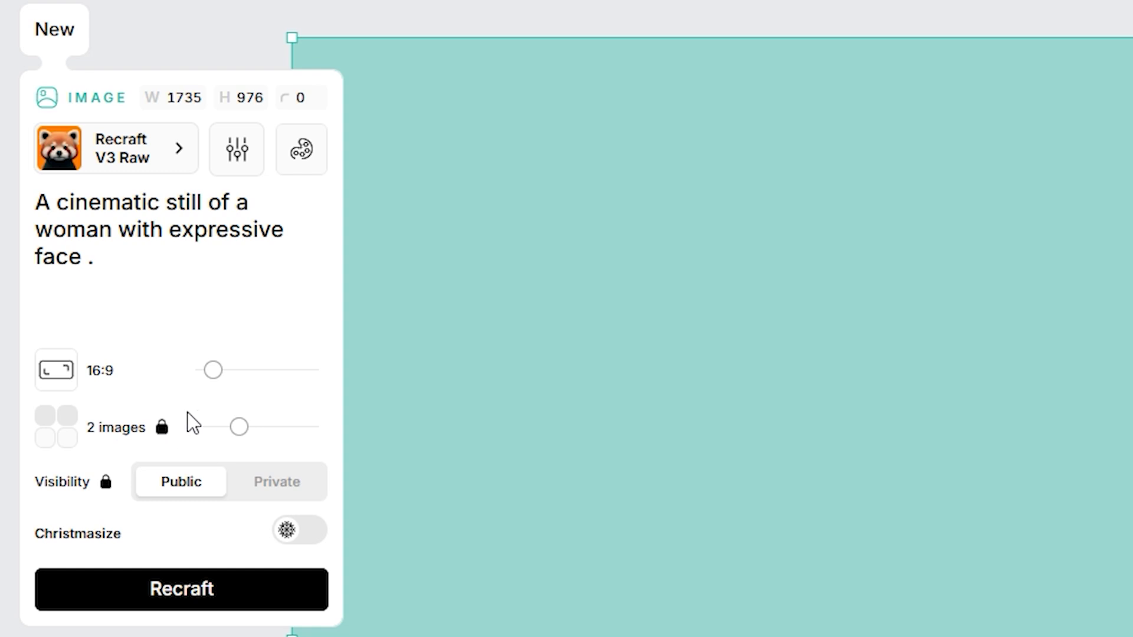
{"action": "left_click", "coordinate": [182, 606]}
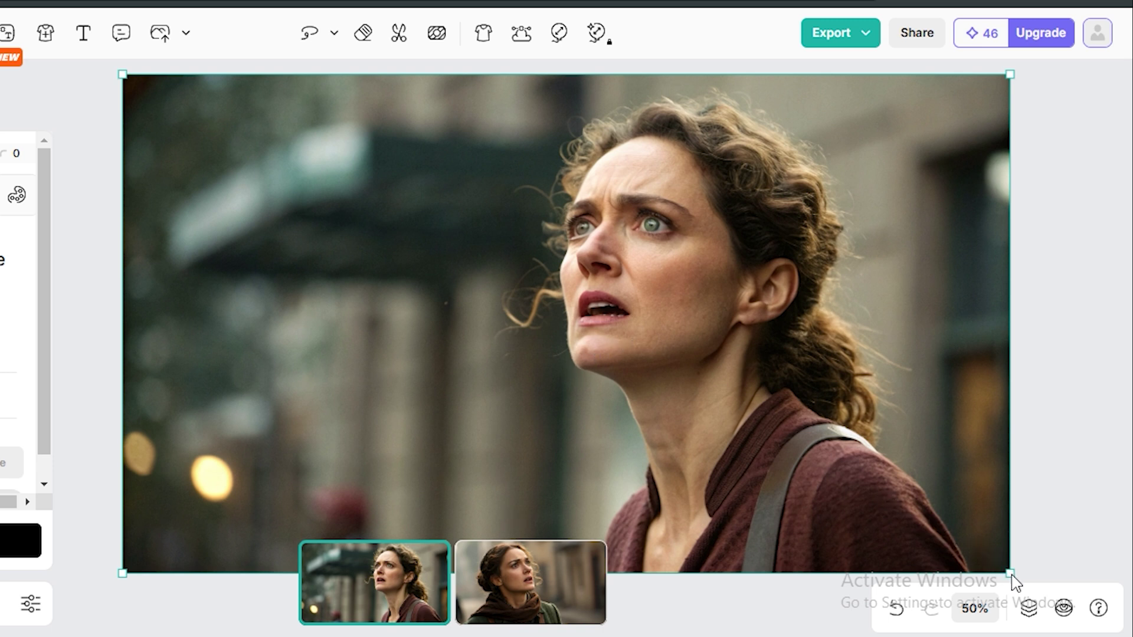
- Enlarge the woman image to 1992×1121, reposition it, and show the brown-scarf variant
{"action": "left_click_drag", "start_coordinate": [1009, 75], "coordinate": [1127, 17]}
{"action": "left_click_drag", "start_coordinate": [930, 269], "coordinate": [756, 337]}
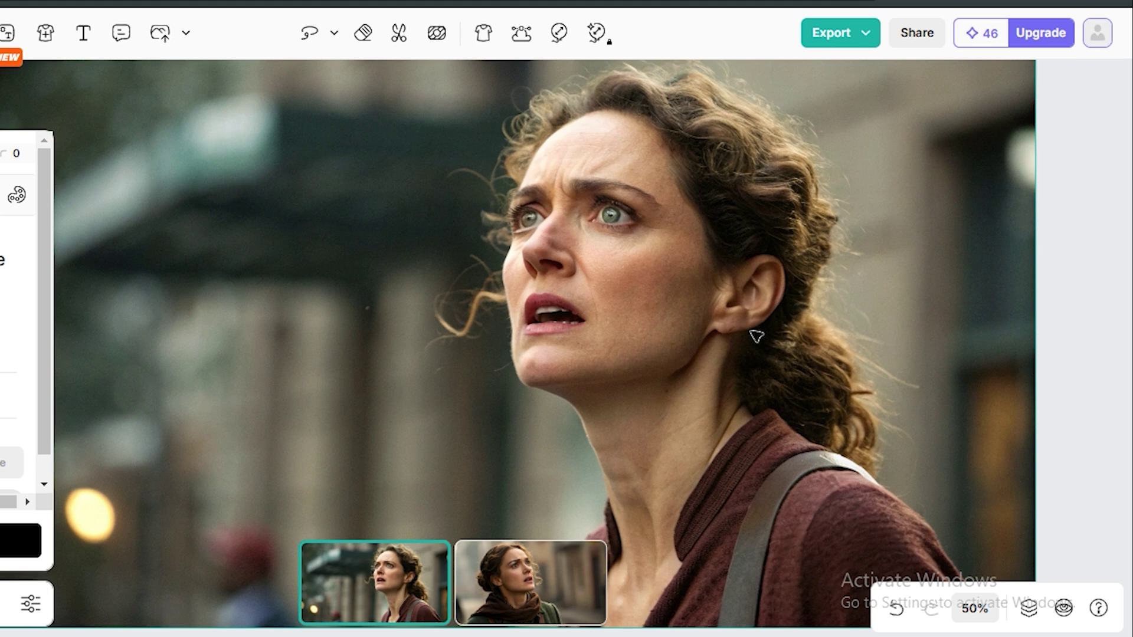
{"action": "left_click", "coordinate": [531, 583]}
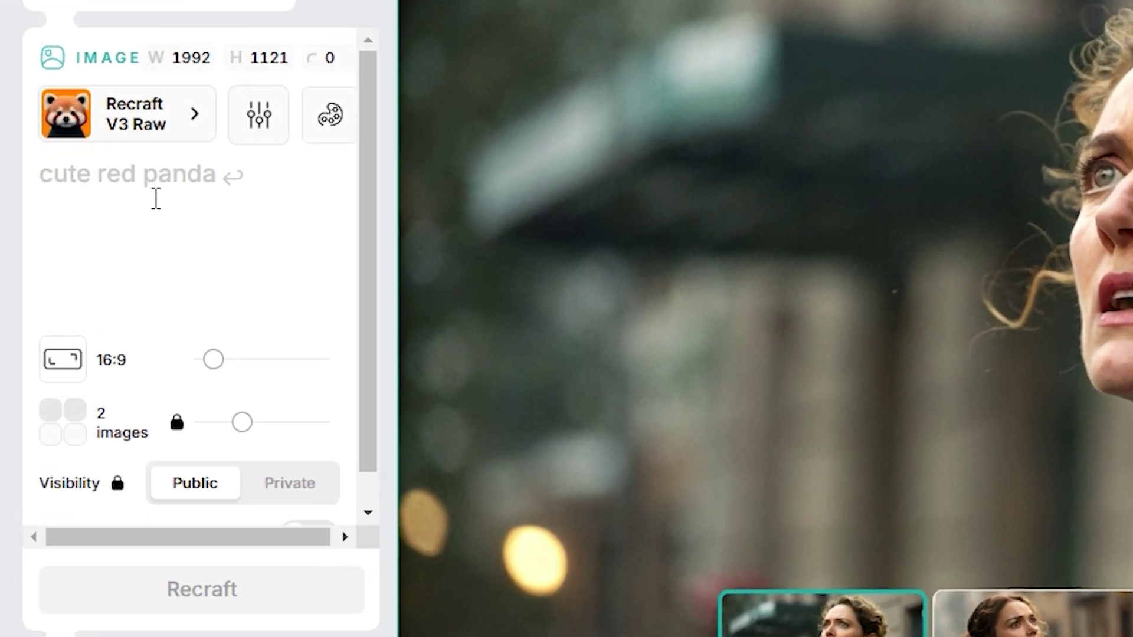
- Generate 'a low quality instagram photo of a teenage man taking a mirror selfie' and enlarge it
{"action": "type", "text": "a low qu"}
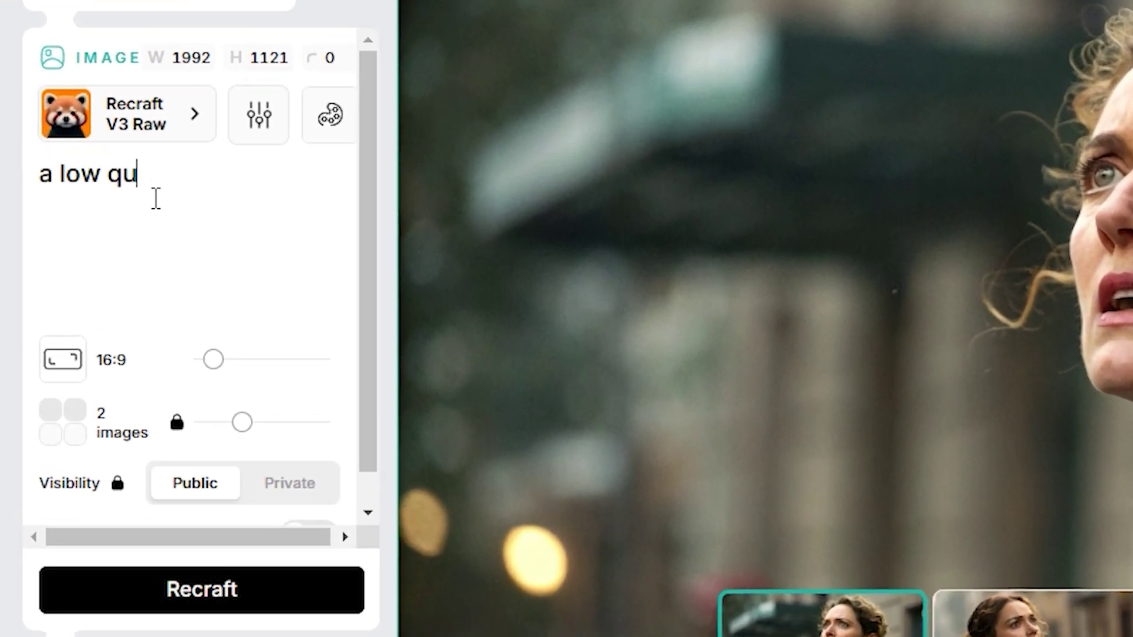
{"action": "type", "text": "ality instagram photo of a teenage man,"}
{"action": "key", "text": "BackSpace"}
{"action": "type", "text": "taking a mirror selfie"}
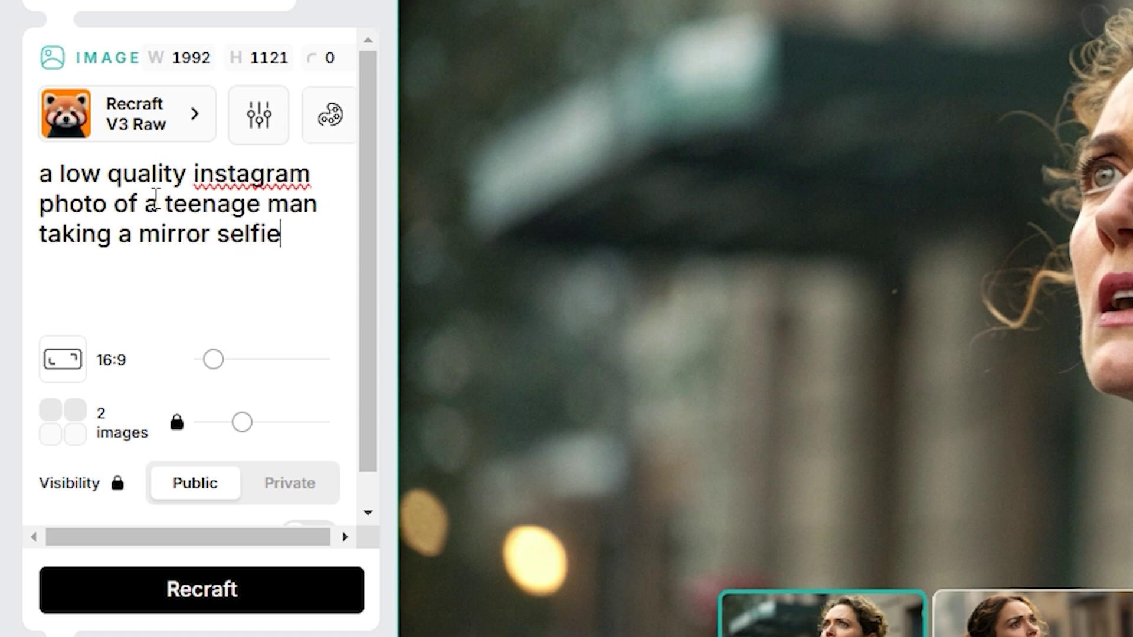
{"action": "left_click", "coordinate": [203, 593]}
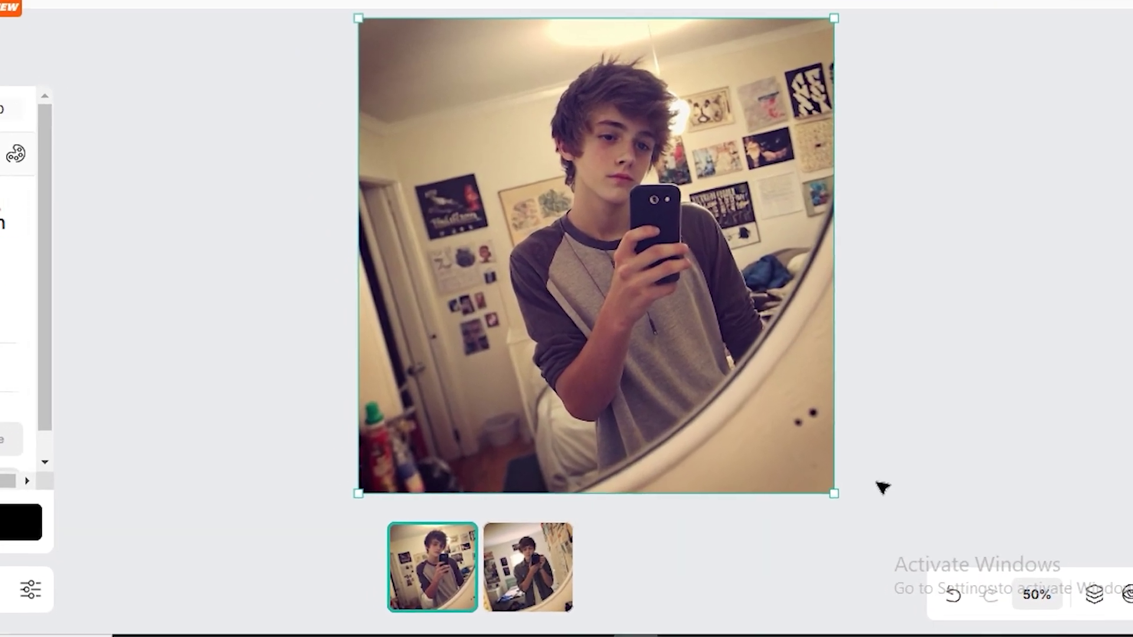
{"action": "left_click_drag", "start_coordinate": [836, 493], "coordinate": [872, 506]}
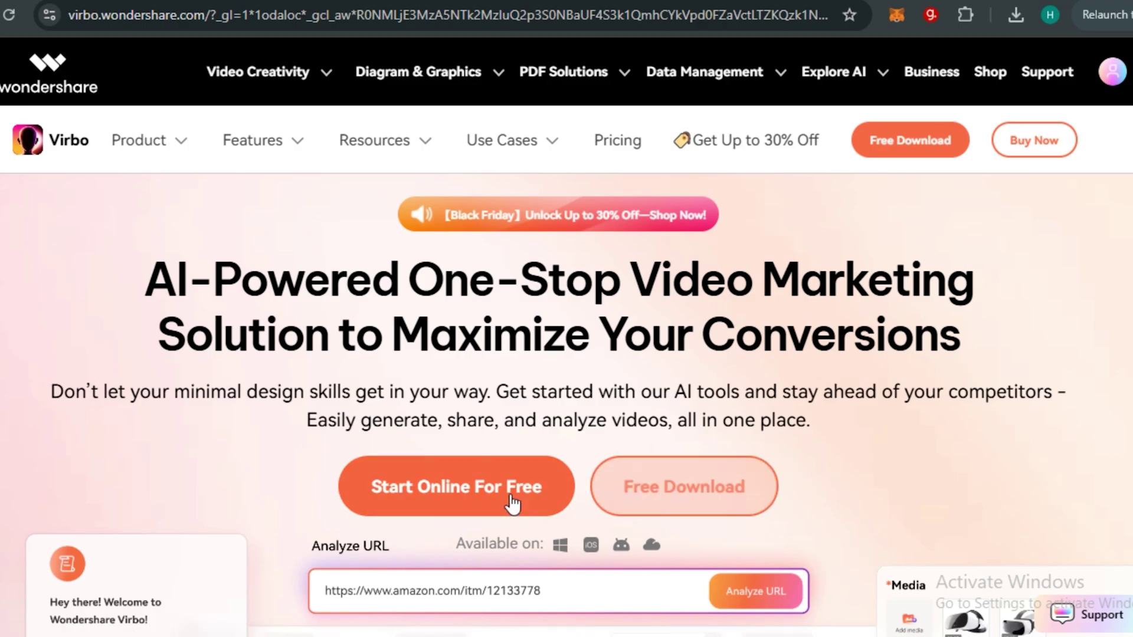
- Launch the Virbo online app and preview the professional avatar in the brown suit
{"action": "left_click", "coordinate": [528, 478]}
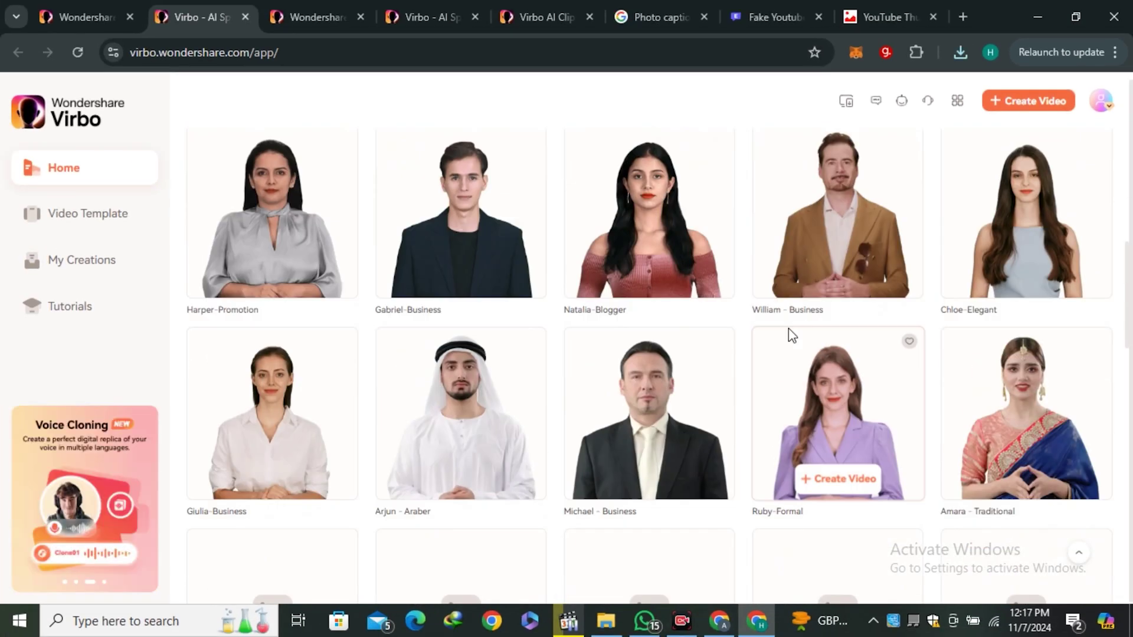
{"action": "scroll", "coordinate": [797, 331], "scroll_direction": "down", "scroll_amount": 5}
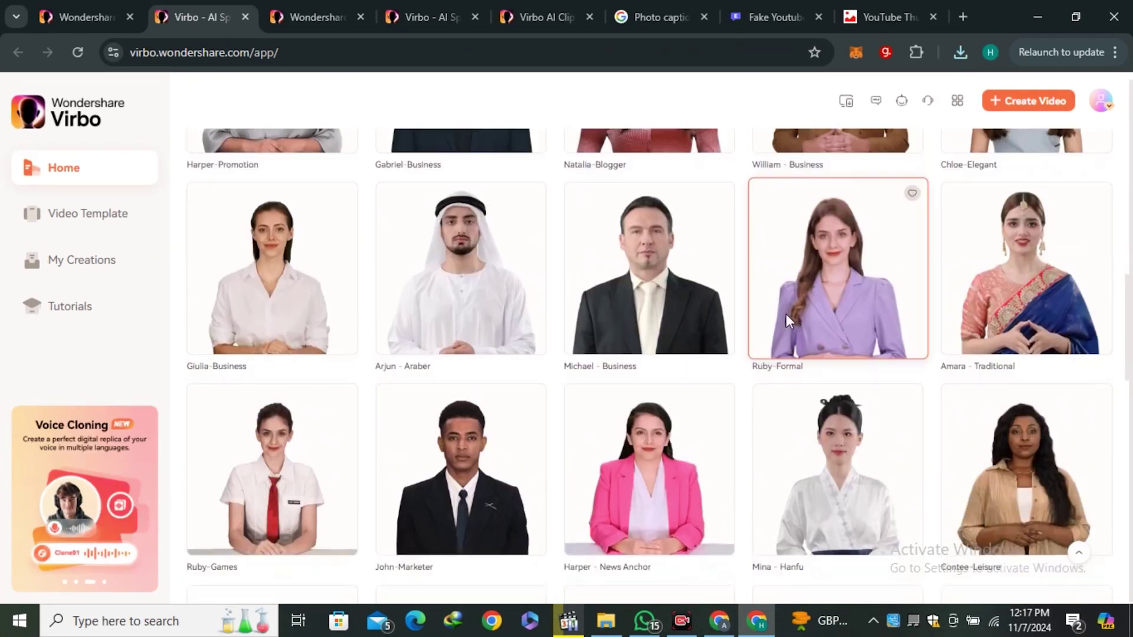
{"action": "scroll", "coordinate": [776, 339], "scroll_direction": "down", "scroll_amount": 2}
{"action": "left_click", "coordinate": [569, 295]}
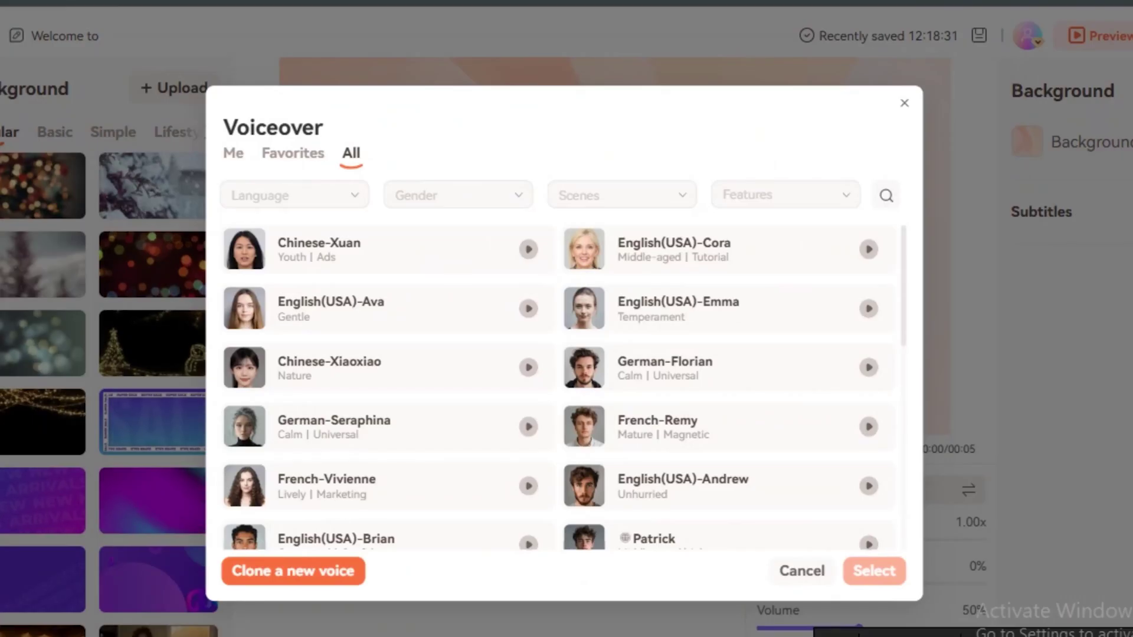
{"action": "scroll", "coordinate": [475, 392], "scroll_direction": "down", "scroll_amount": 15}
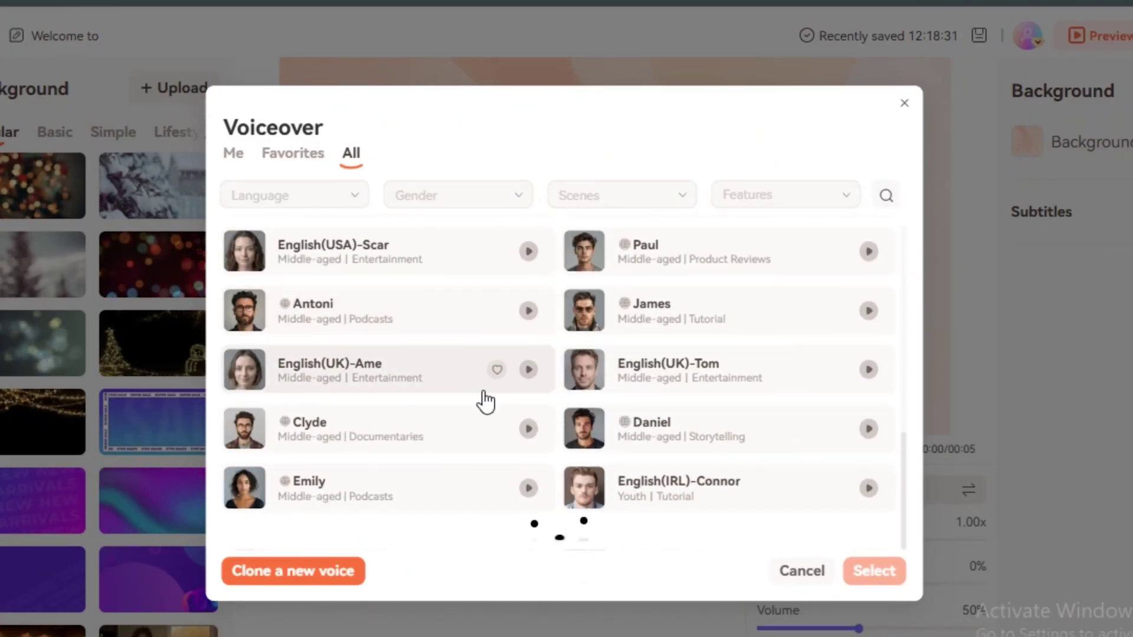
- Open the Voiceover voice-language filter and scroll down to the AI Script tool
{"action": "scroll", "coordinate": [466, 418], "scroll_direction": "down", "scroll_amount": 5}
{"action": "left_click", "coordinate": [317, 202]}
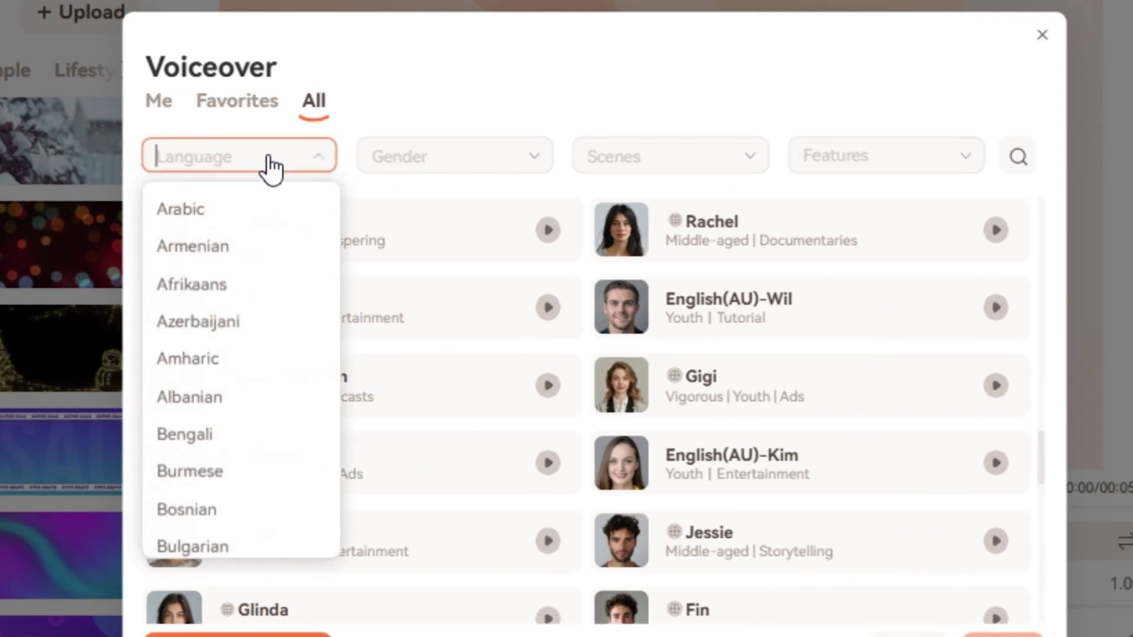
{"action": "scroll", "coordinate": [204, 345], "scroll_direction": "down", "scroll_amount": 5}
{"action": "scroll", "coordinate": [249, 404], "scroll_direction": "down", "scroll_amount": 8}
{"action": "scroll", "coordinate": [249, 404], "scroll_direction": "down", "scroll_amount": 5}
{"action": "scroll", "coordinate": [248, 404], "scroll_direction": "down", "scroll_amount": 5}
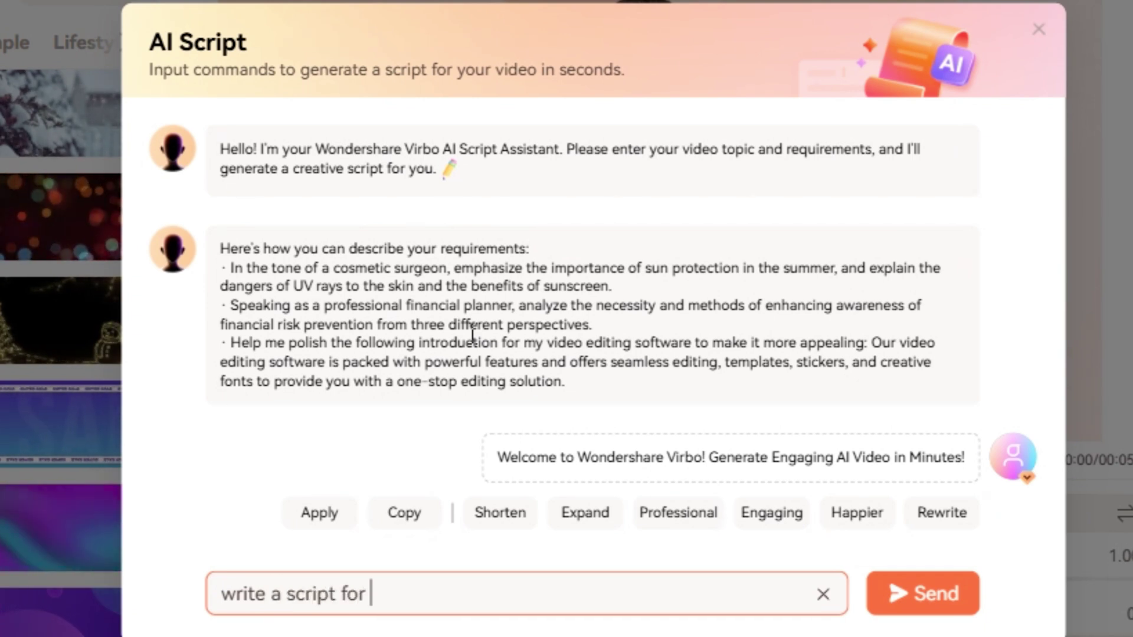
- Request an AI script of eagle facts, then open AI Translation's target-language list
{"action": "type", "text": "about eagle"}
{"action": "key", "text": "Return"}
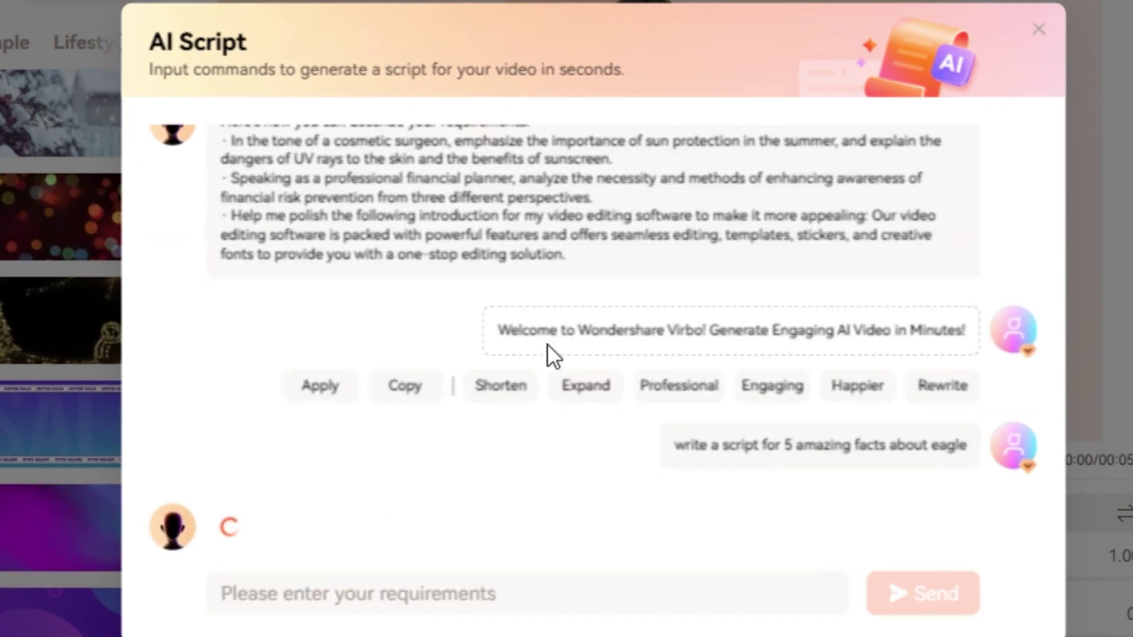
{"action": "left_click_drag", "start_coordinate": [221, 283], "coordinate": [814, 478]}
{"action": "left_click", "coordinate": [1010, 334]}
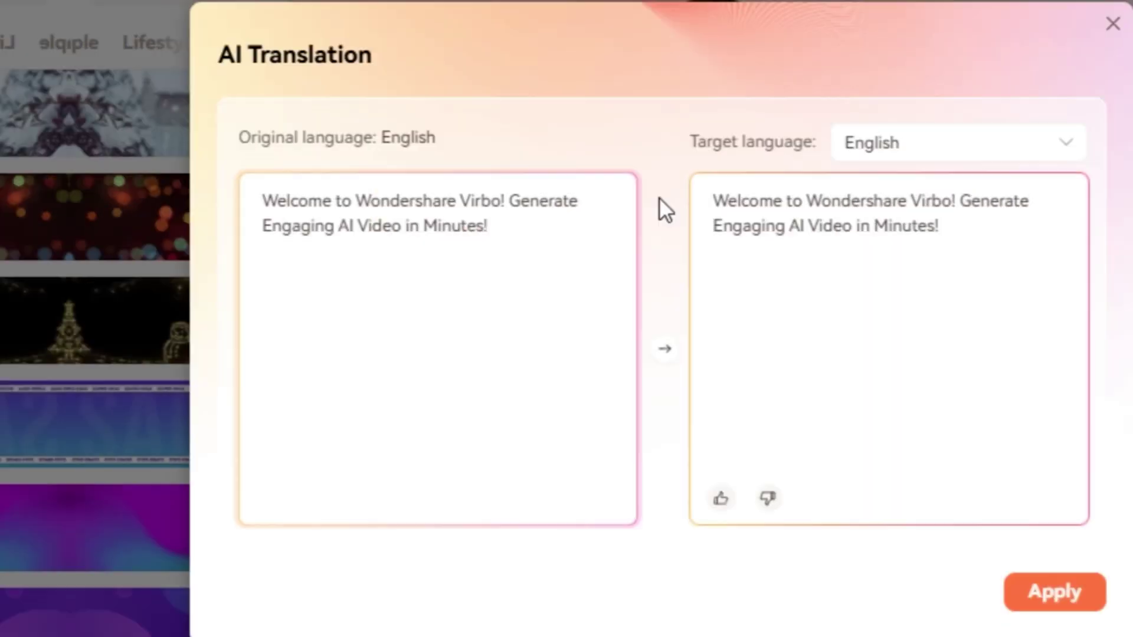
{"action": "left_click", "coordinate": [856, 157]}
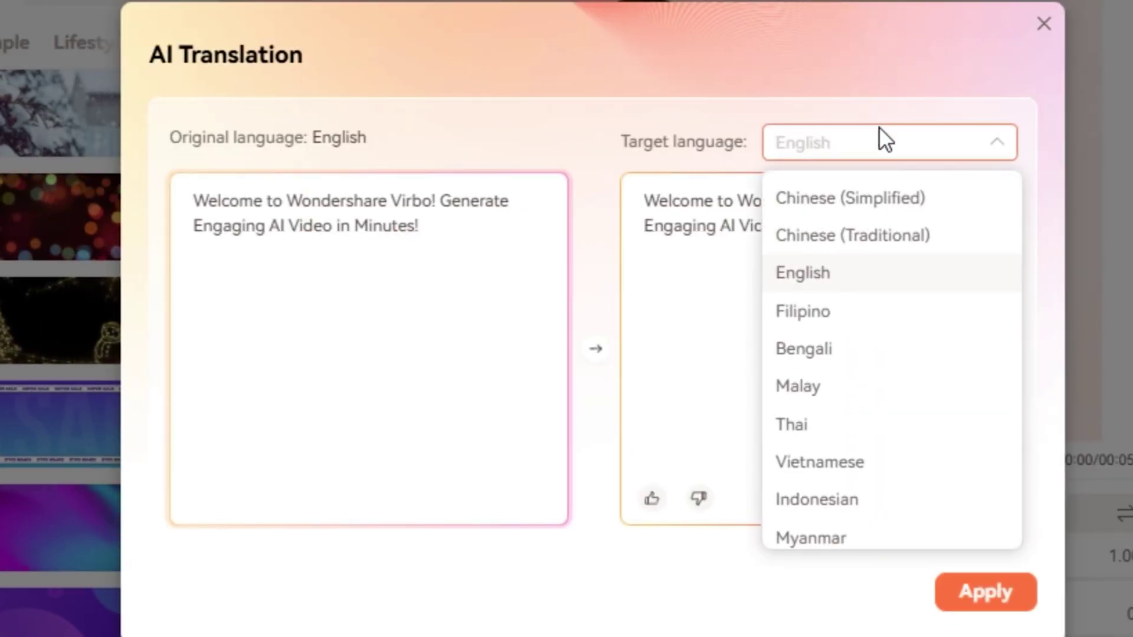
{"action": "scroll", "coordinate": [841, 377], "scroll_direction": "down", "scroll_amount": 5}
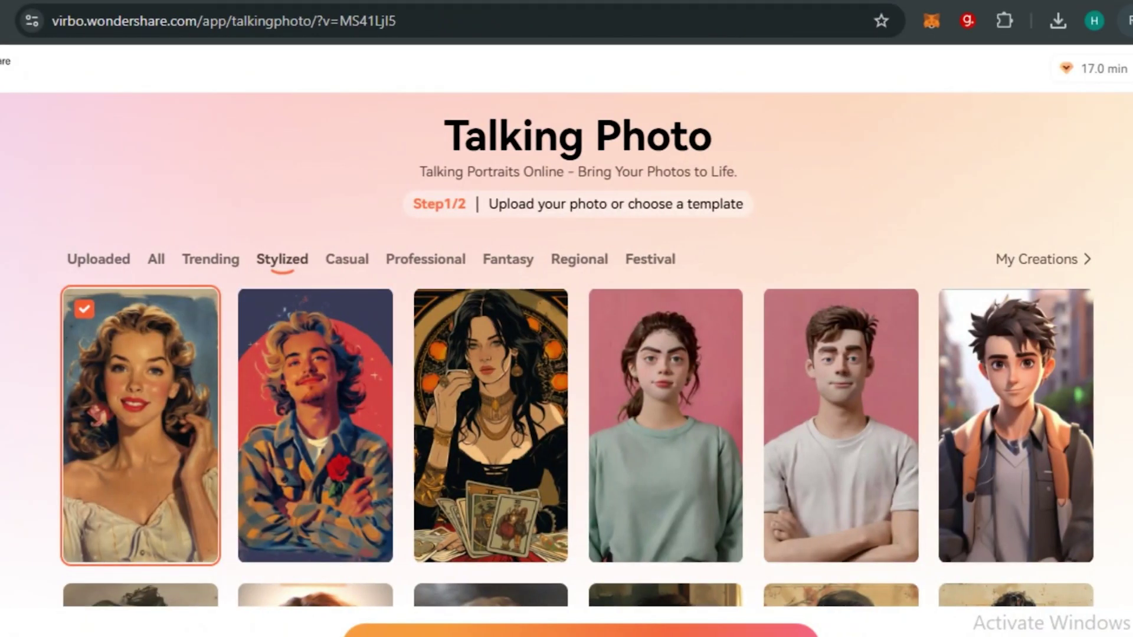
- Turn the Roku Express Amazon listing into an ad video, then choose videoplayback for AI Clip Generator
{"action": "scroll", "coordinate": [501, 384], "scroll_direction": "down", "scroll_amount": 2}
{"action": "scroll", "coordinate": [628, 332], "scroll_direction": "down", "scroll_amount": 3}
{"action": "scroll", "coordinate": [628, 332], "scroll_direction": "down", "scroll_amount": 2}
{"action": "scroll", "coordinate": [650, 385], "scroll_direction": "up", "scroll_amount": 6}
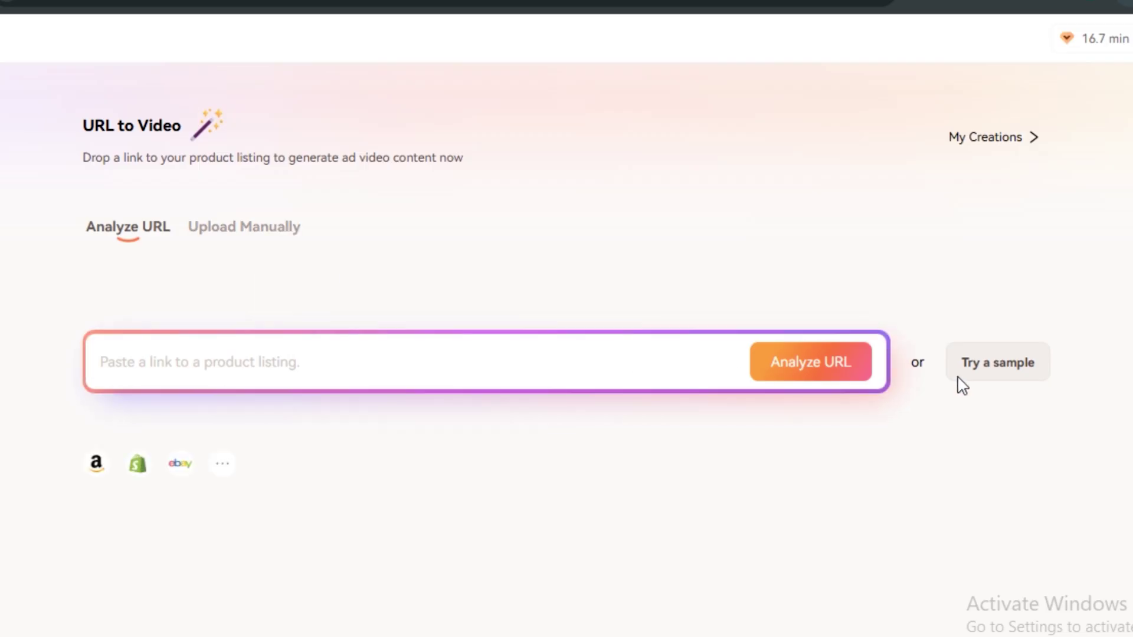
{"action": "left_click", "coordinate": [121, 361]}
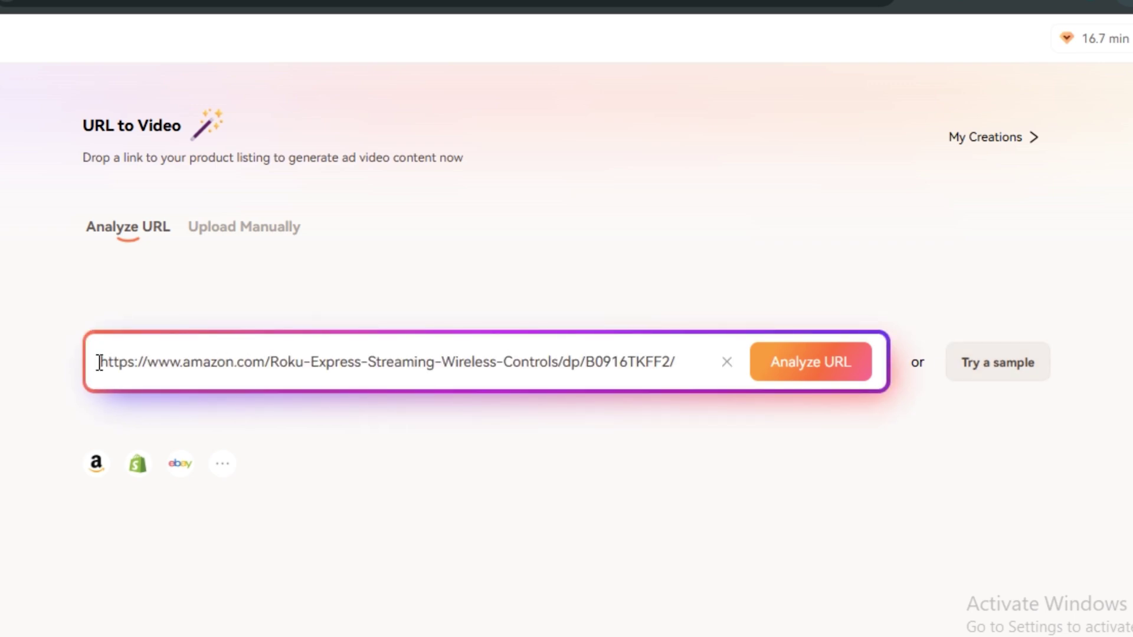
{"action": "left_click", "coordinate": [826, 363]}
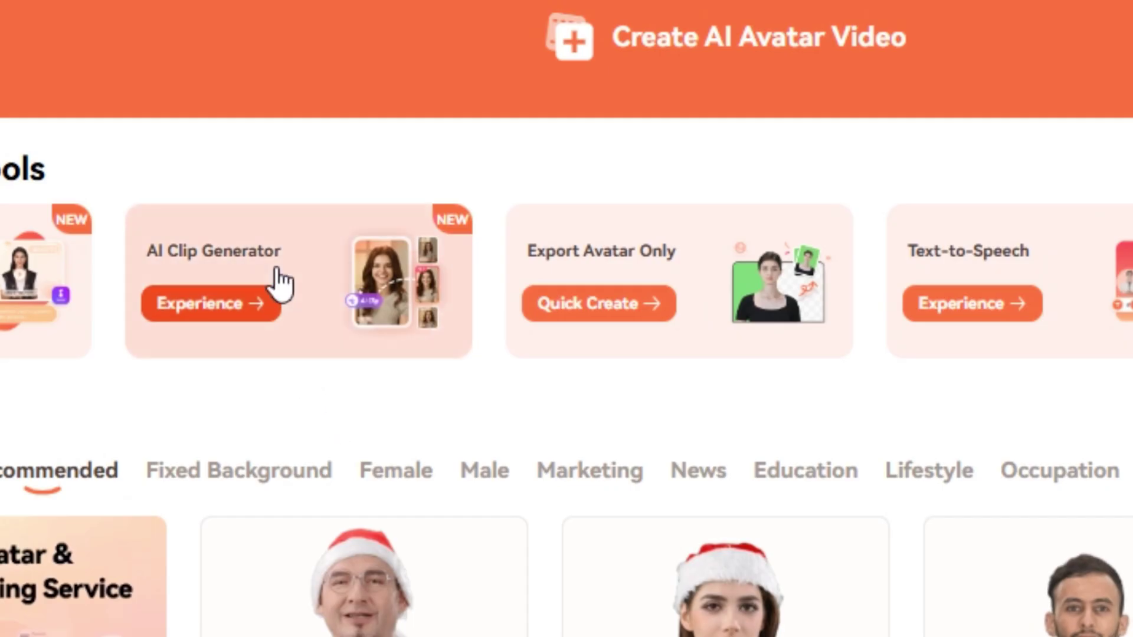
{"action": "left_click", "coordinate": [275, 268]}
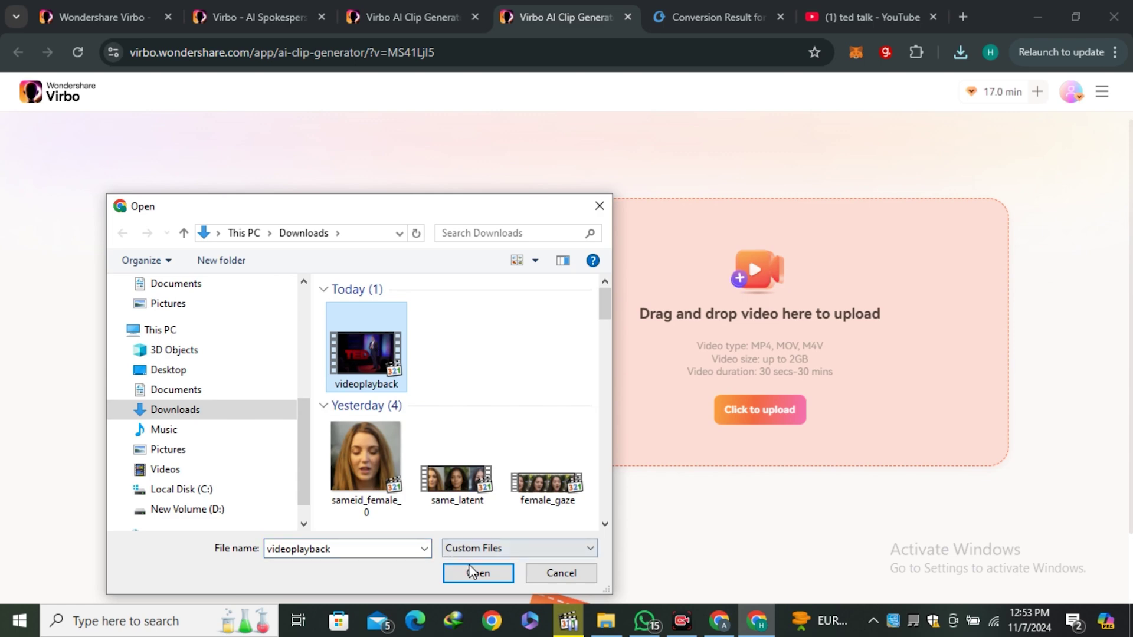
{"action": "left_click", "coordinate": [477, 572]}
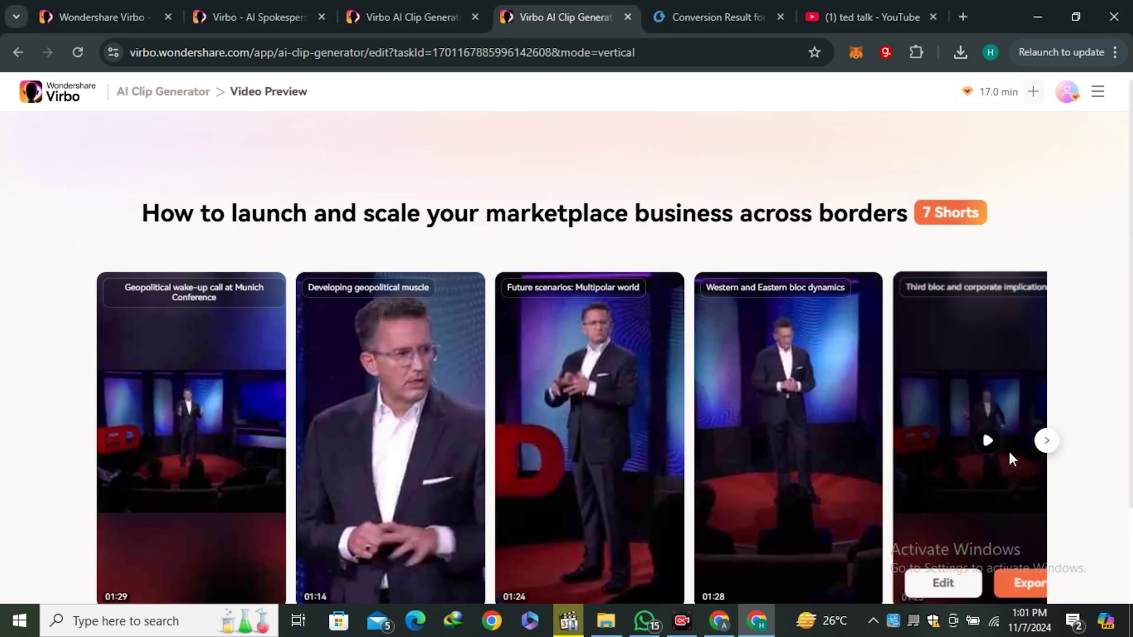
- Scroll down through the AI Avatar grid on the Virbo home page
{"action": "scroll", "coordinate": [1050, 472], "scroll_direction": "down", "scroll_amount": 2}
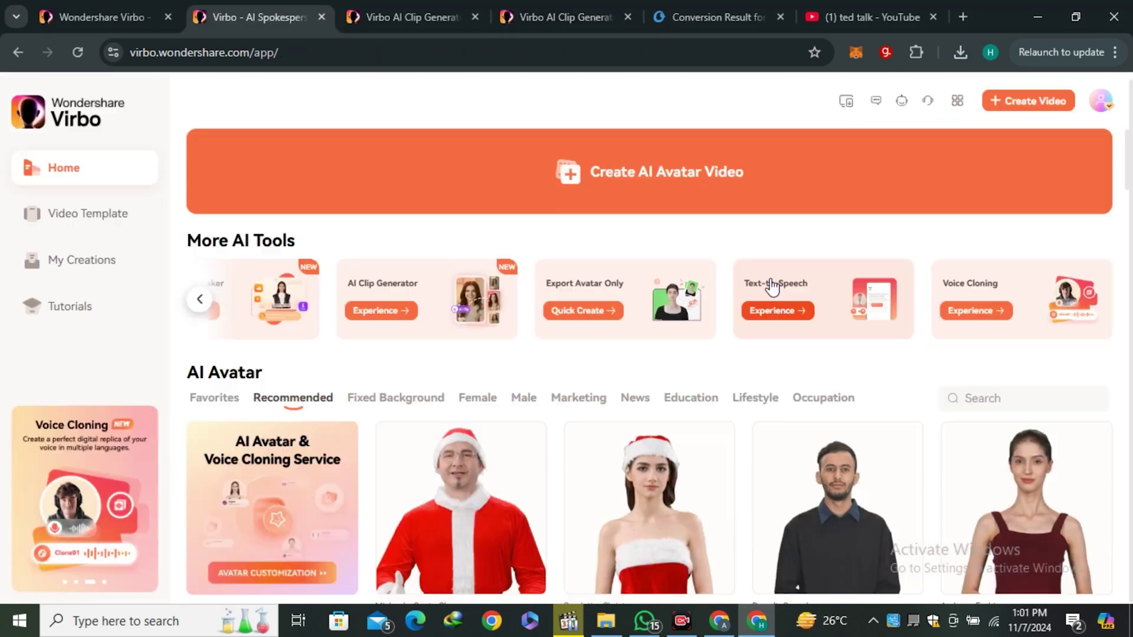
{"action": "scroll", "coordinate": [697, 472], "scroll_direction": "down", "scroll_amount": 3}
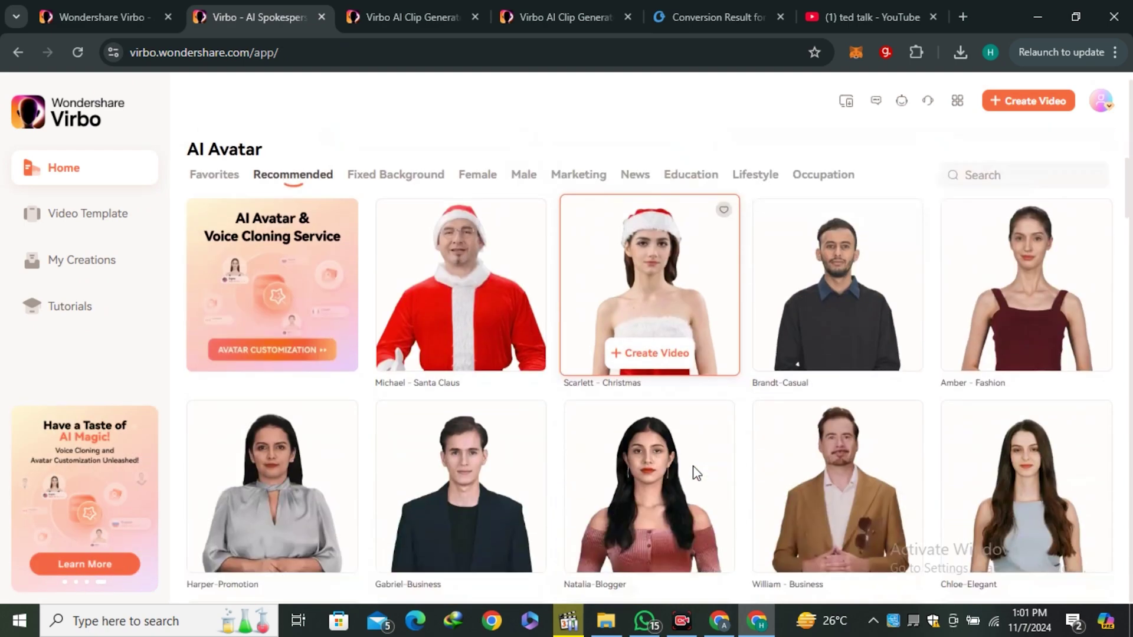
{"action": "scroll", "coordinate": [697, 472], "scroll_direction": "down", "scroll_amount": 14}
{"action": "scroll", "coordinate": [695, 472], "scroll_direction": "down", "scroll_amount": 12}
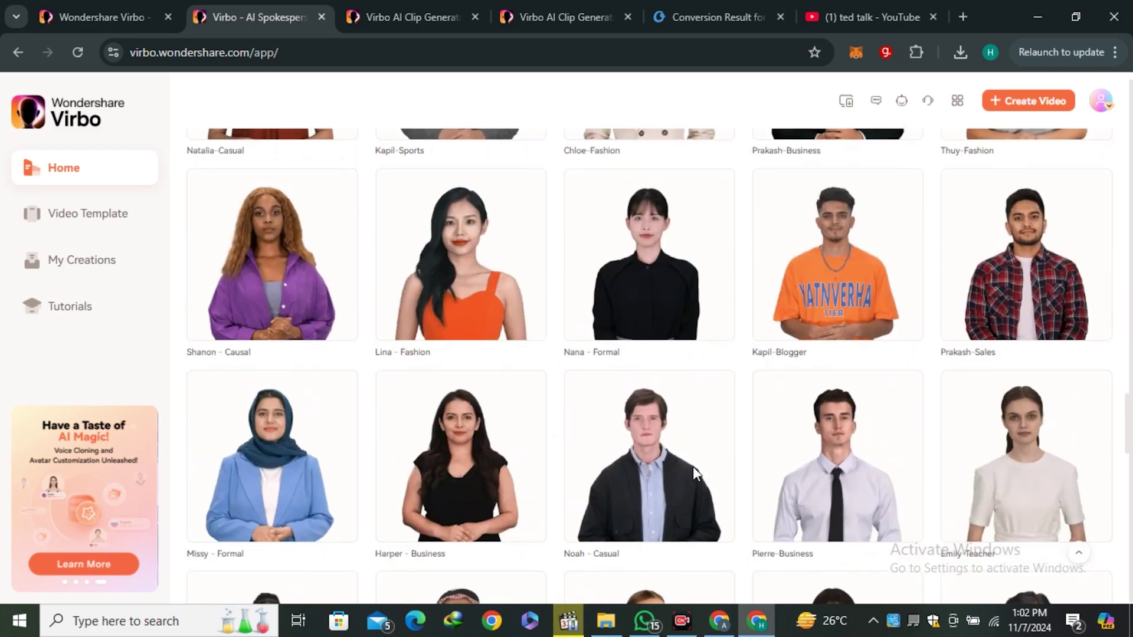
{"action": "scroll", "coordinate": [692, 466], "scroll_direction": "down", "scroll_amount": 7}
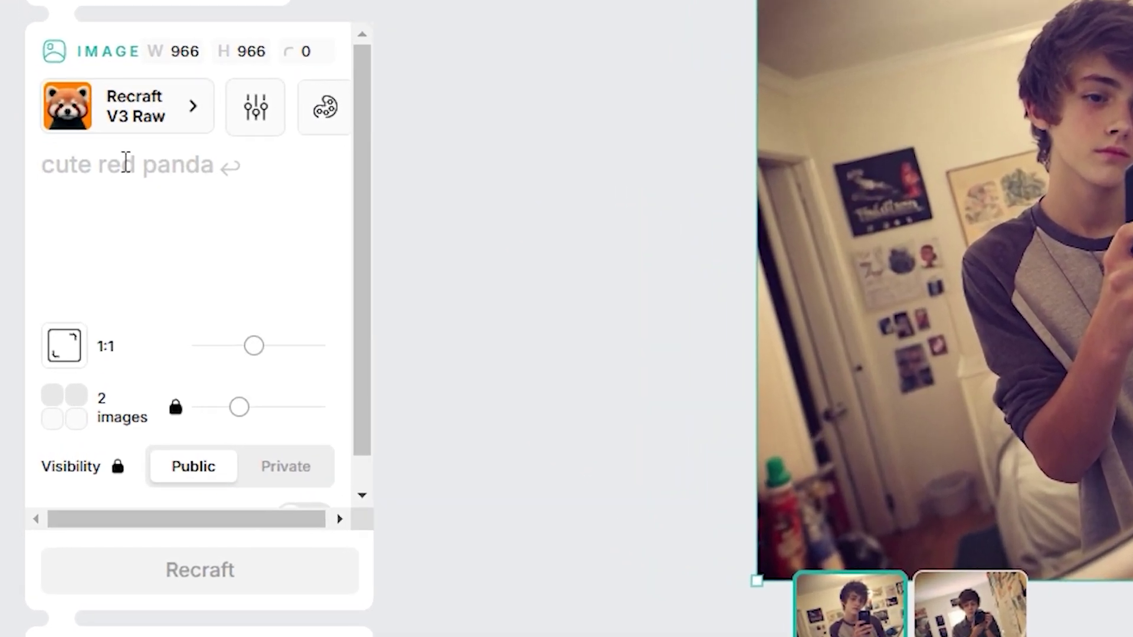
{"action": "type", "text": "a"}
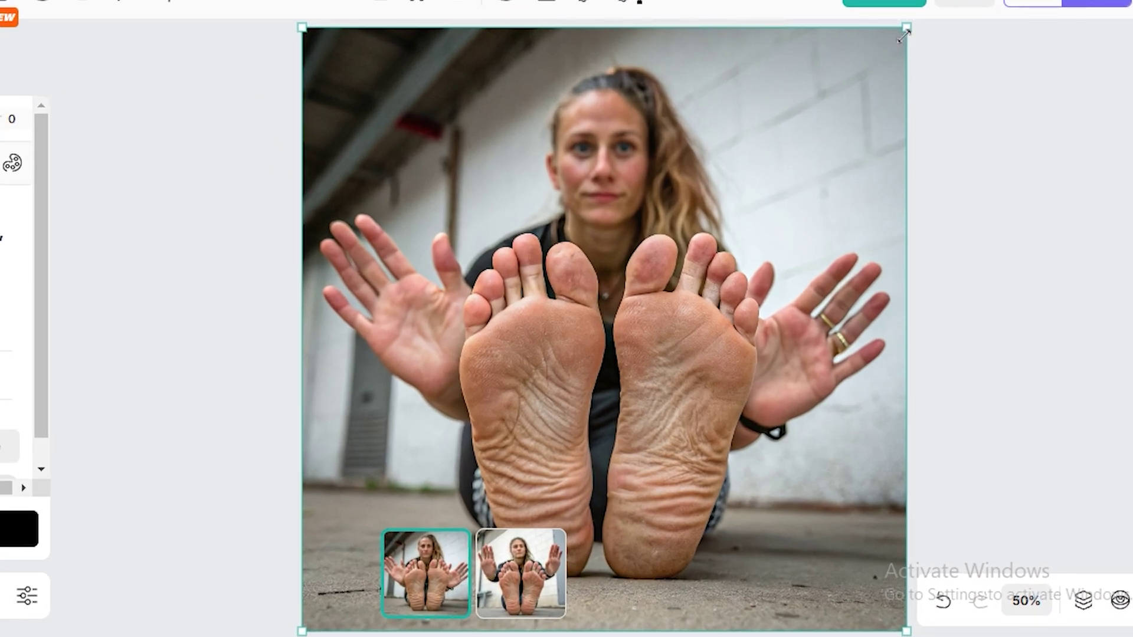
- Scale up the seated barefoot woman photo from its top-right corner
{"action": "left_click_drag", "start_coordinate": [906, 31], "coordinate": [938, 3]}
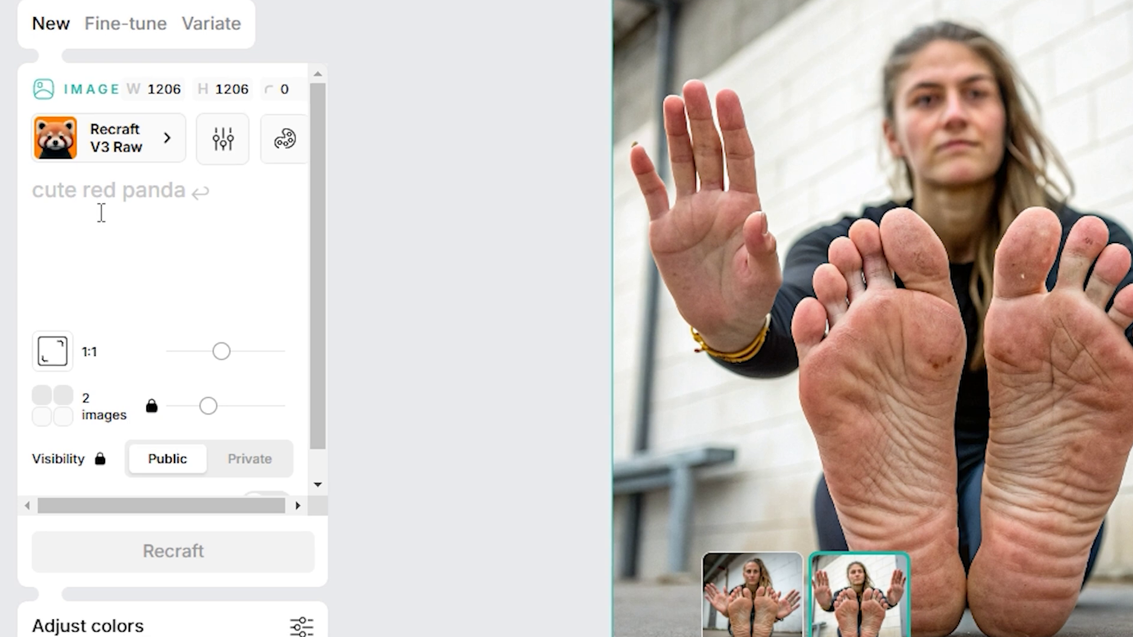
- Generate a man in a brown coat and red tie holding a 'This is a new era of images' sign
{"action": "type", "text": "a"}
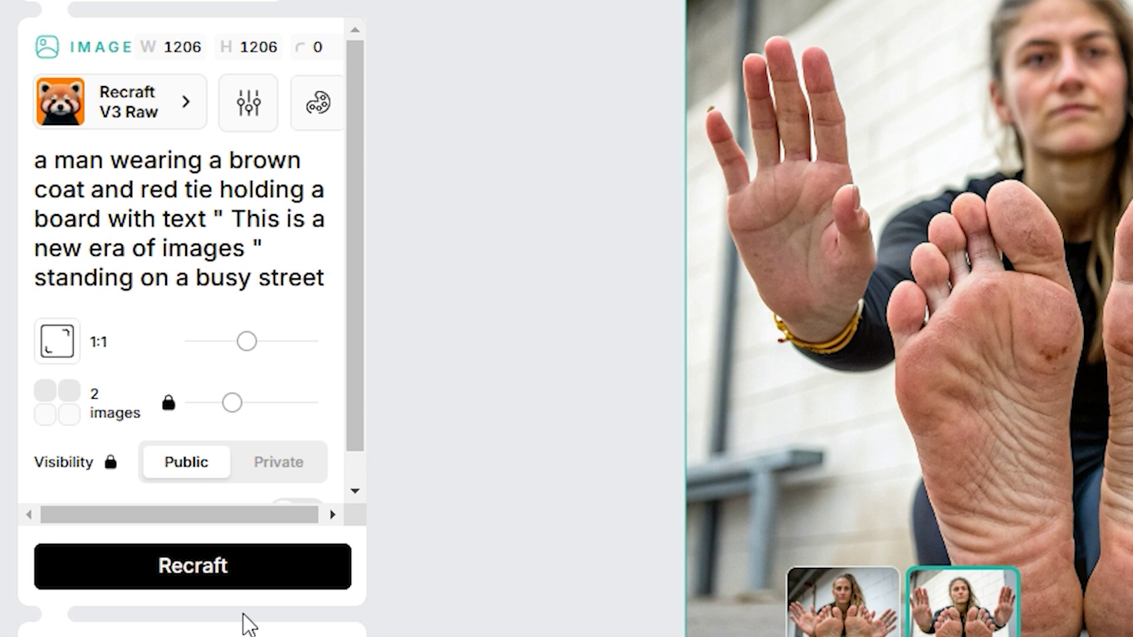
{"action": "left_click", "coordinate": [231, 581]}
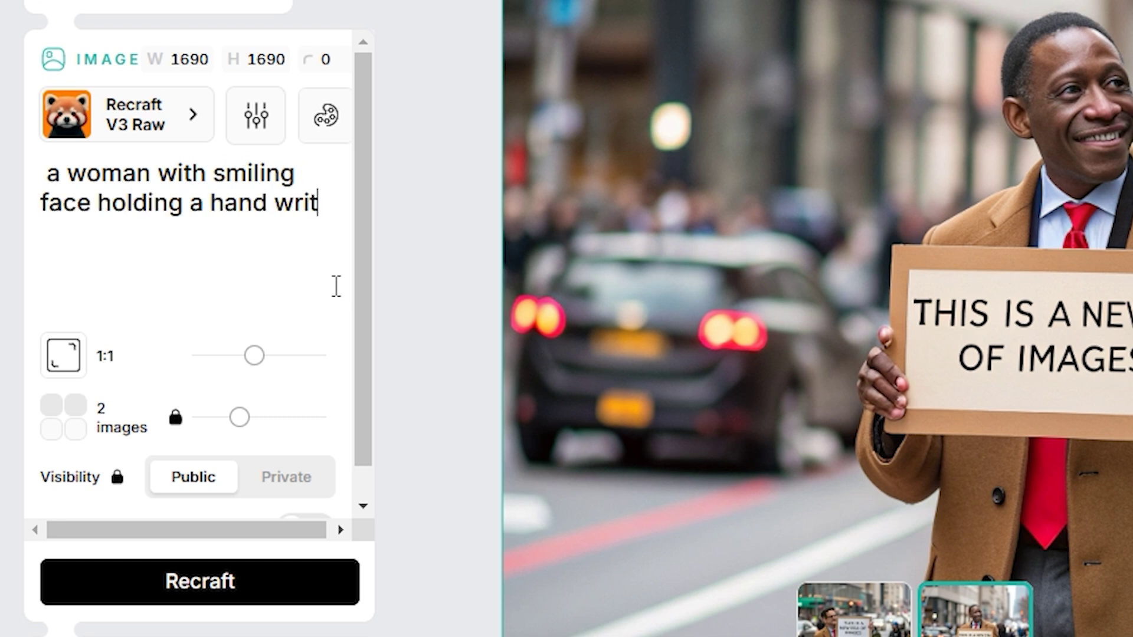
- Generate the 'Marry me' note image, then enlarge it and move it lower on the canvas
{"action": "type", "text": "Marry me"}
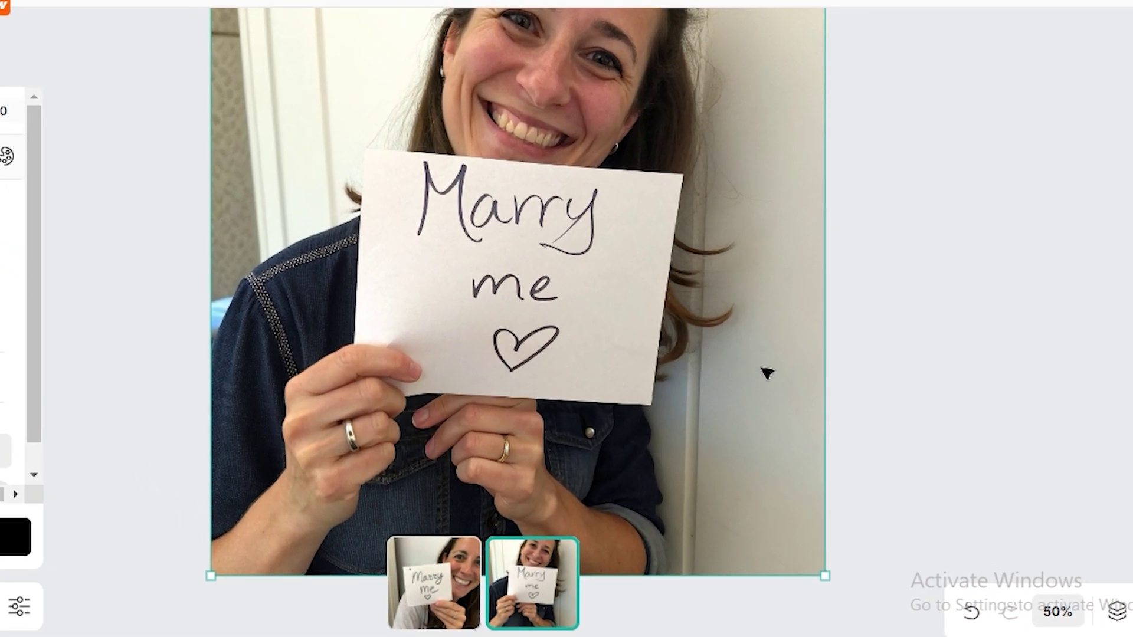
{"action": "scroll", "coordinate": [950, 96], "scroll_direction": "up", "scroll_amount": 1}
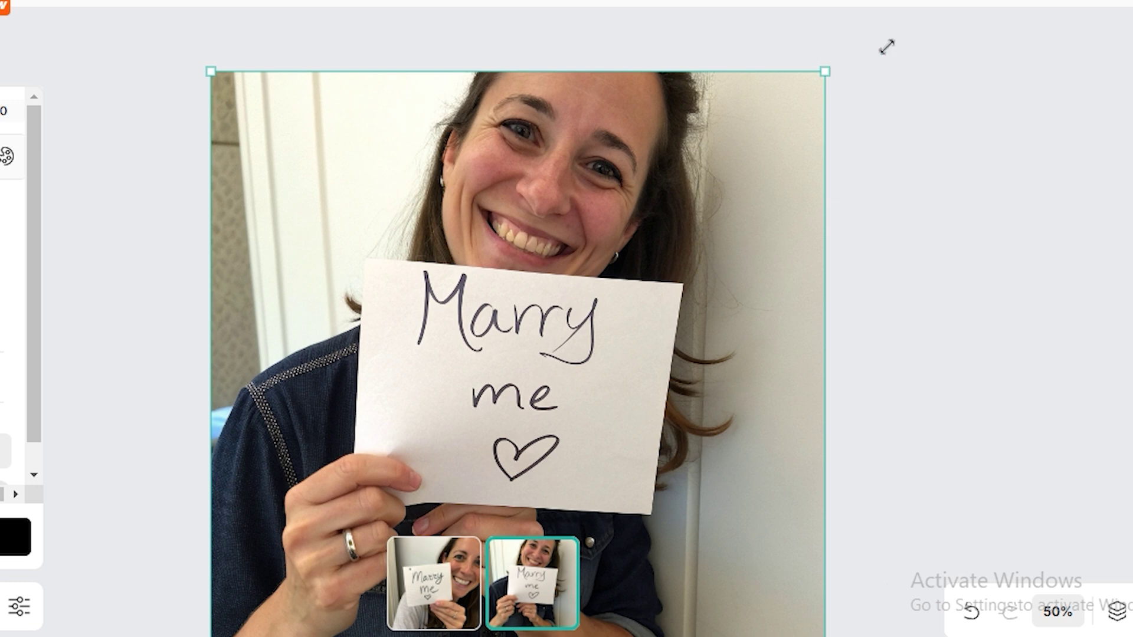
{"action": "left_click_drag", "start_coordinate": [842, 65], "coordinate": [1038, 2]}
{"action": "left_click_drag", "start_coordinate": [830, 232], "coordinate": [787, 392]}
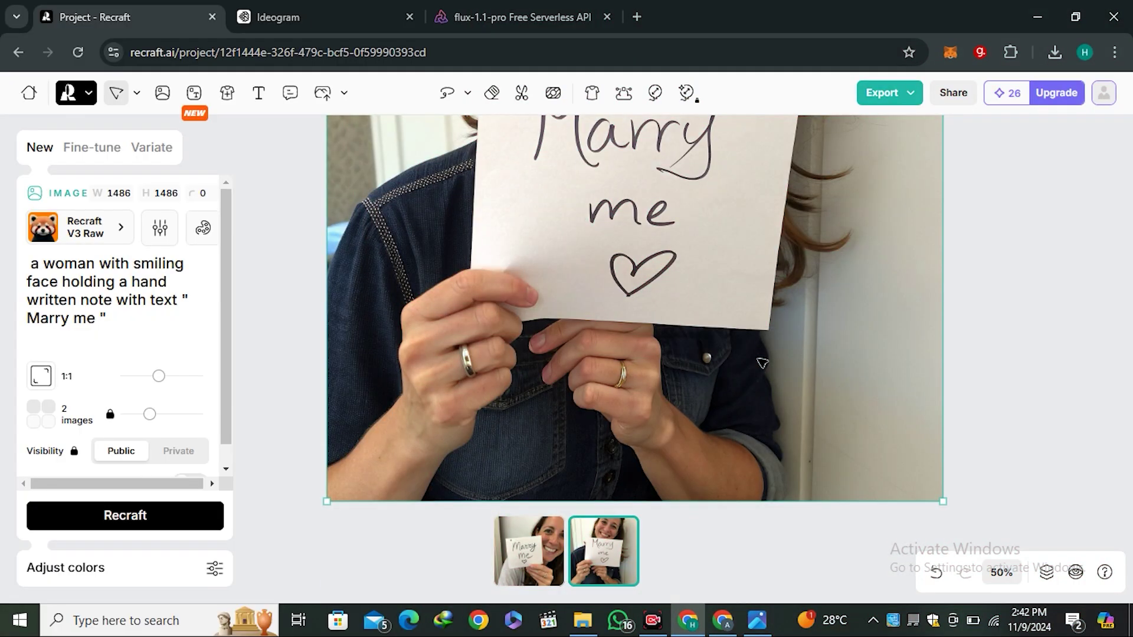
- Check the remaining Recraft credit balance
{"action": "scroll", "coordinate": [546, 180], "scroll_direction": "up", "scroll_amount": 7}
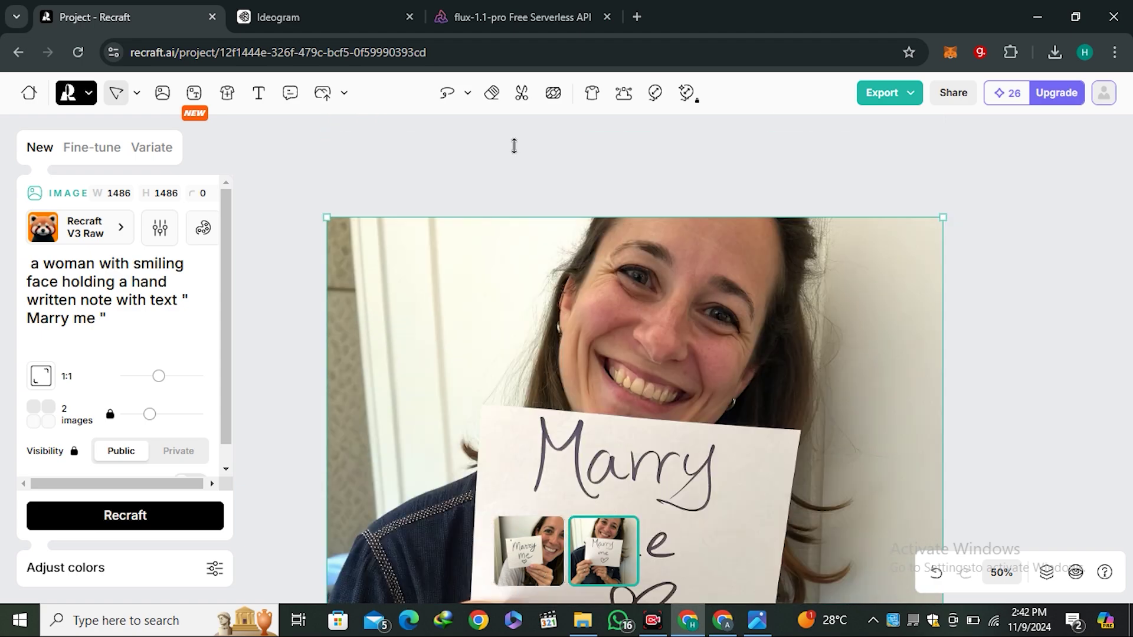
{"action": "scroll", "coordinate": [829, 332], "scroll_direction": "down", "scroll_amount": 3}
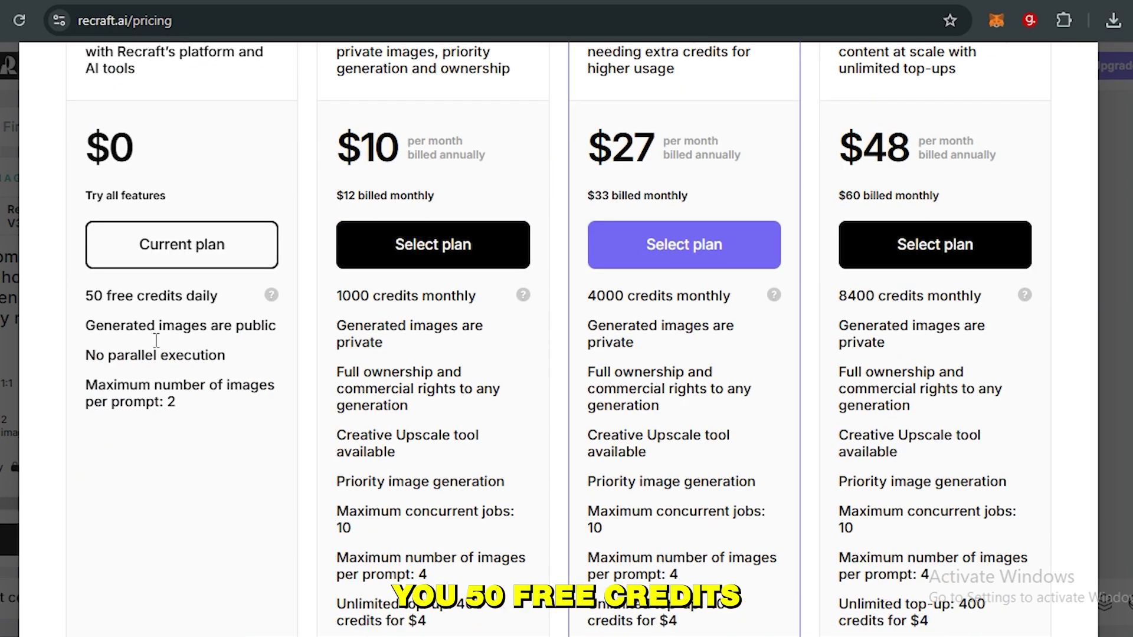
{"action": "scroll", "coordinate": [156, 340], "scroll_direction": "down", "scroll_amount": 5}
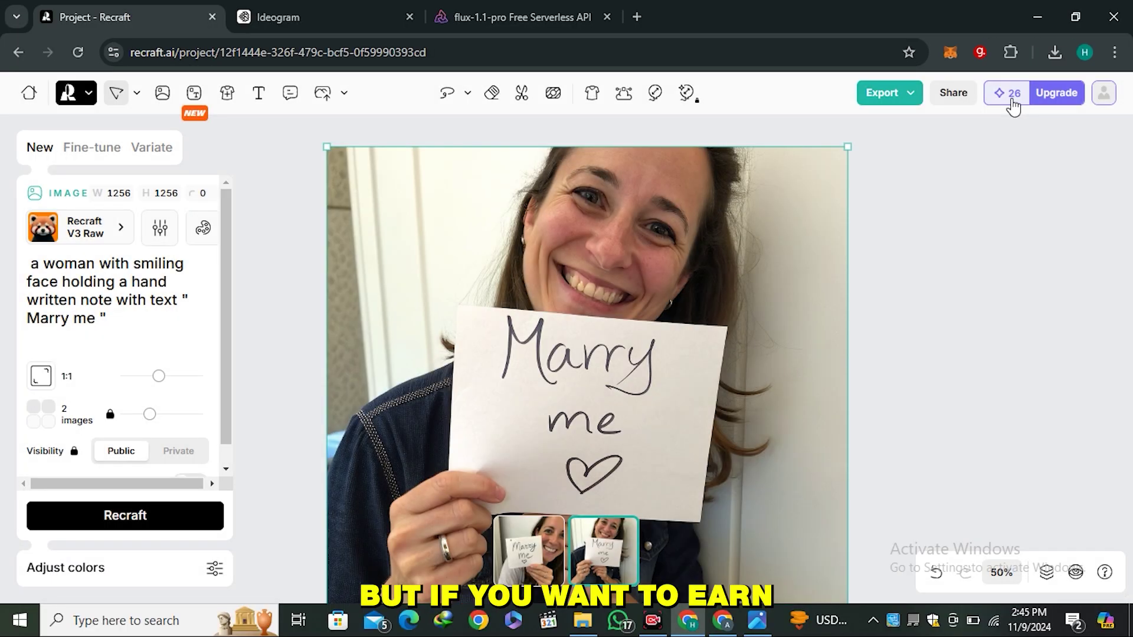
{"action": "left_click", "coordinate": [1011, 100]}
{"action": "left_click", "coordinate": [994, 275]}
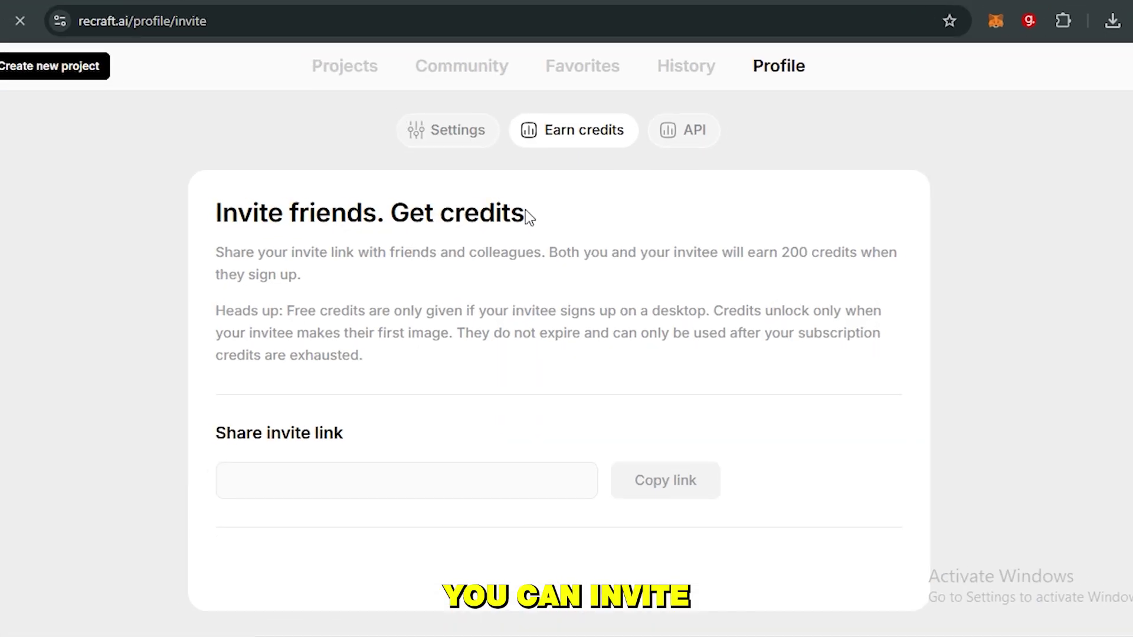
{"action": "scroll", "coordinate": [399, 395], "scroll_direction": "down", "scroll_amount": 1}
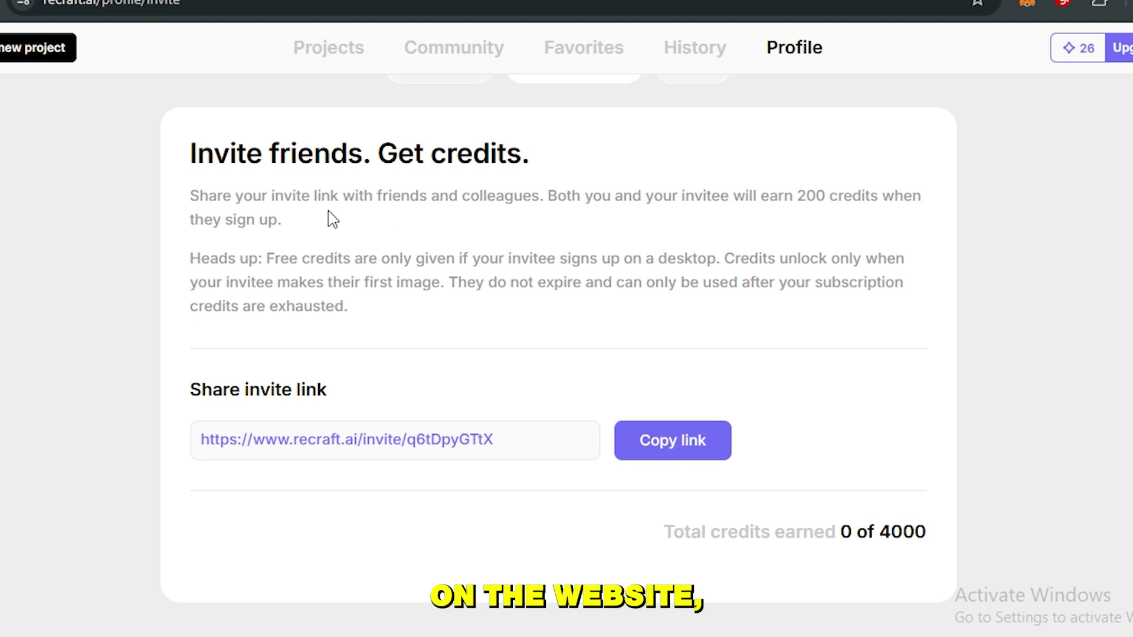
{"action": "left_click_drag", "start_coordinate": [506, 438], "coordinate": [322, 442]}
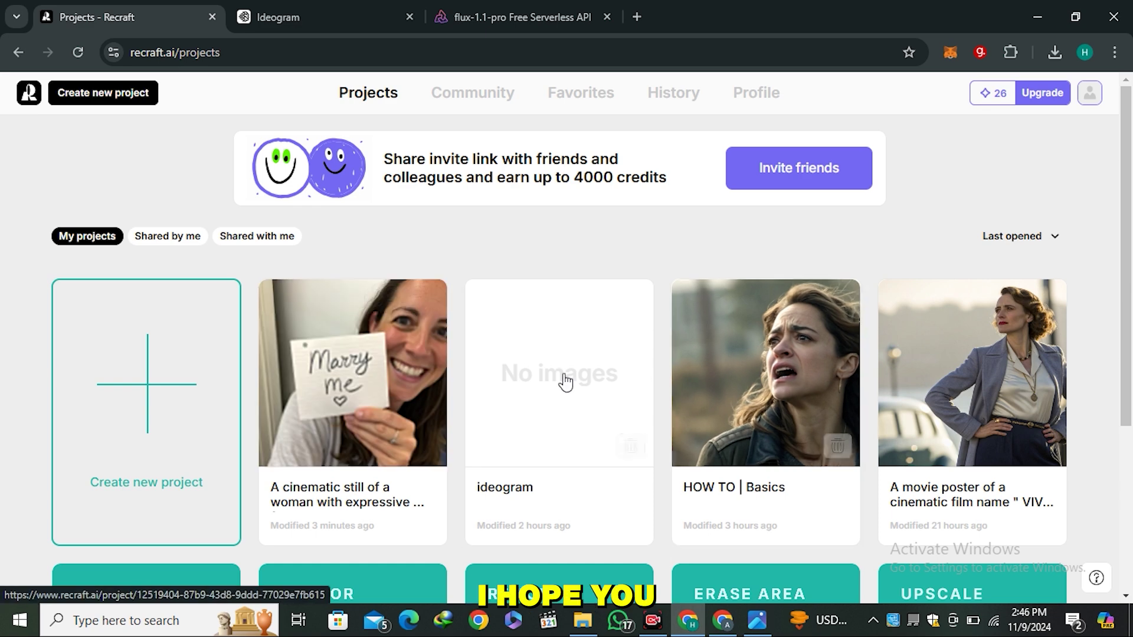
{"action": "left_click", "coordinate": [397, 381]}
{"action": "scroll", "coordinate": [583, 353], "scroll_direction": "up", "scroll_amount": 1}
{"action": "scroll", "coordinate": [580, 409], "scroll_direction": "down", "scroll_amount": 3}
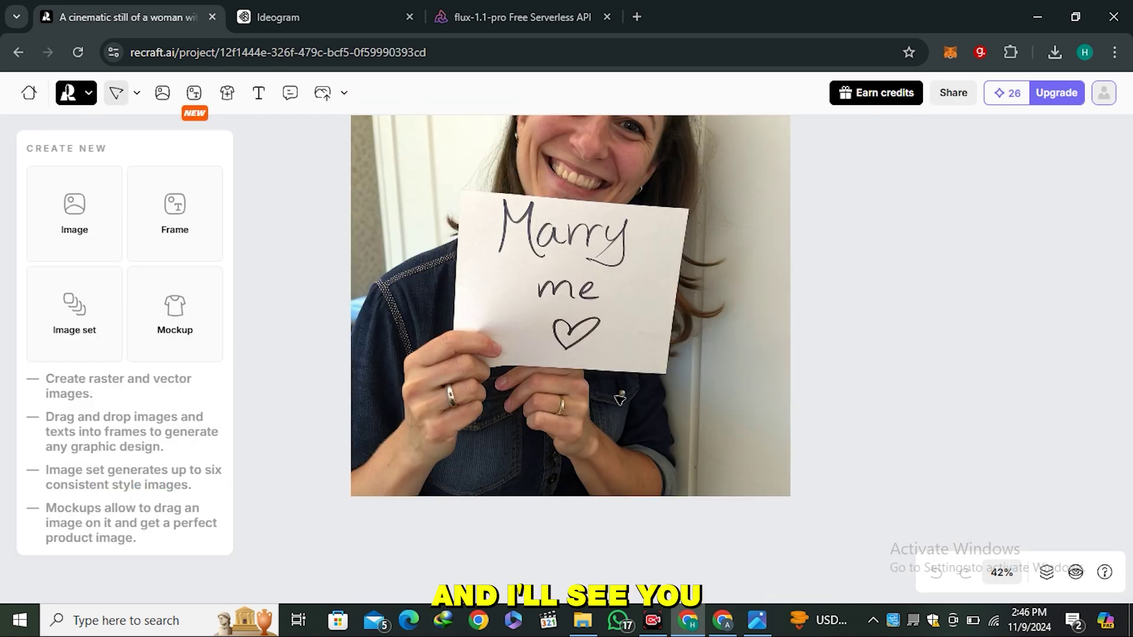